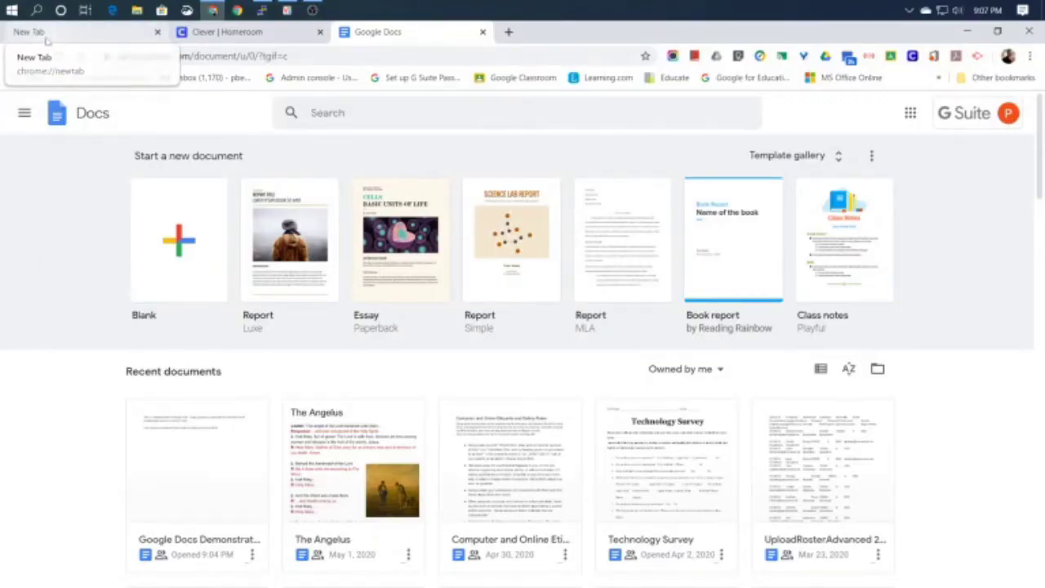
# - In the empty new tab, open Google Docs from the Google apps grid
pyautogui.click(46, 37)
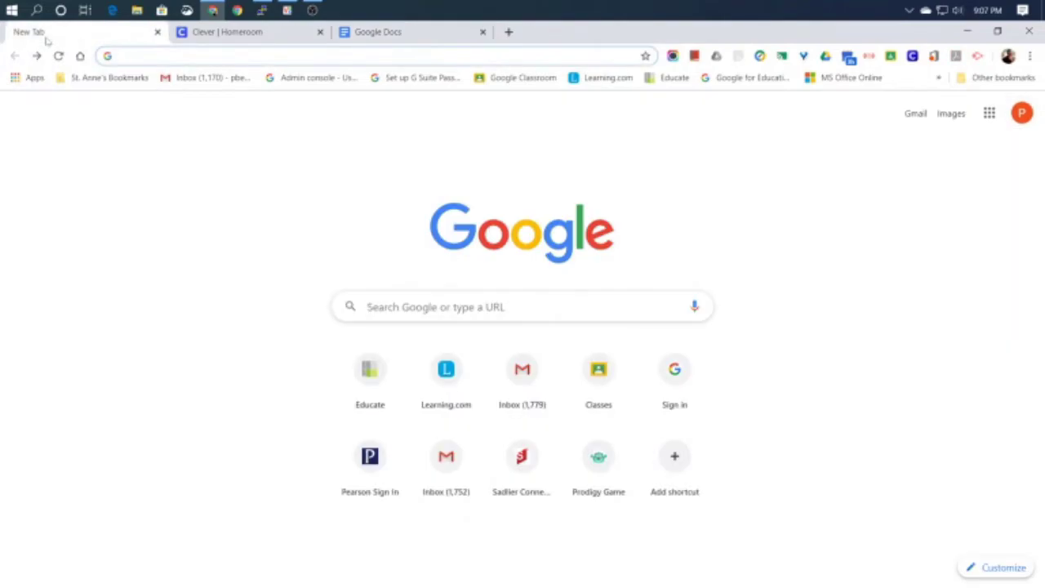
pyautogui.click(989, 114)
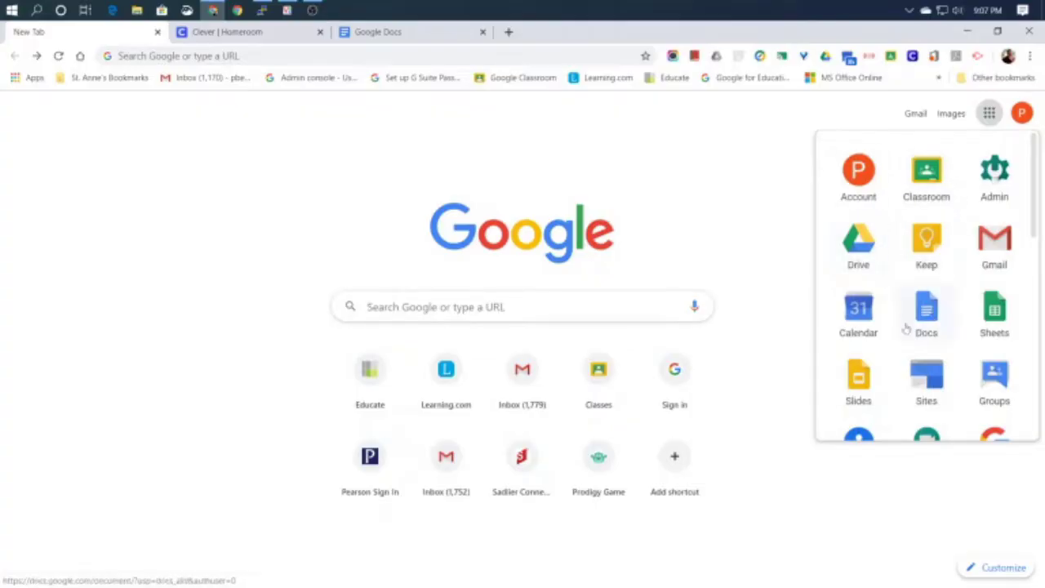
pyautogui.scroll(-3, 952, 322)
pyautogui.scroll(3, 955, 325)
pyautogui.scroll(-4, 956, 325)
pyautogui.scroll(4, 959, 318)
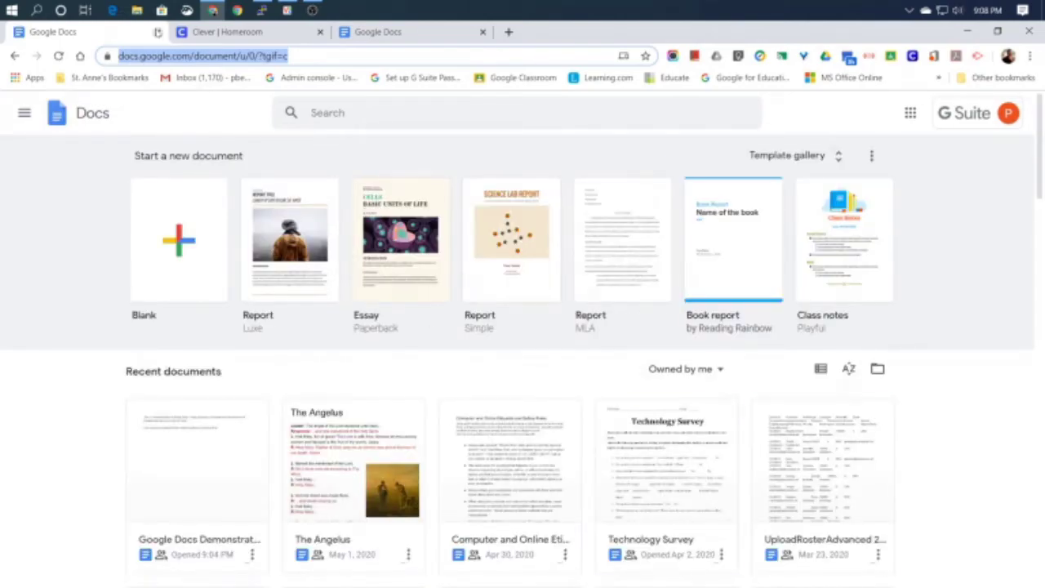
# - Close the duplicate Google Docs tab and return to the remaining Docs home page
pyautogui.click(158, 31)
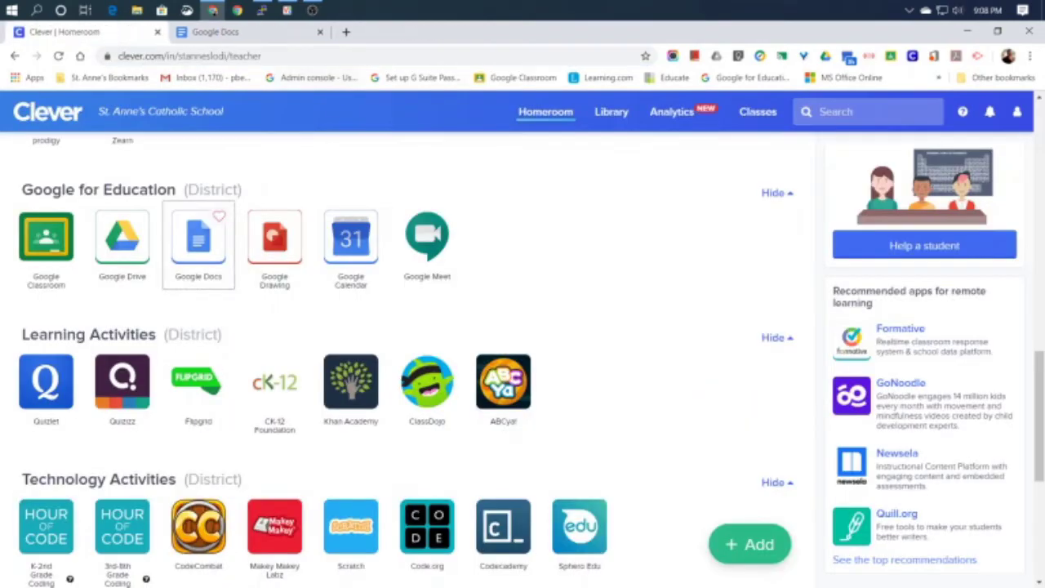
pyautogui.click(266, 31)
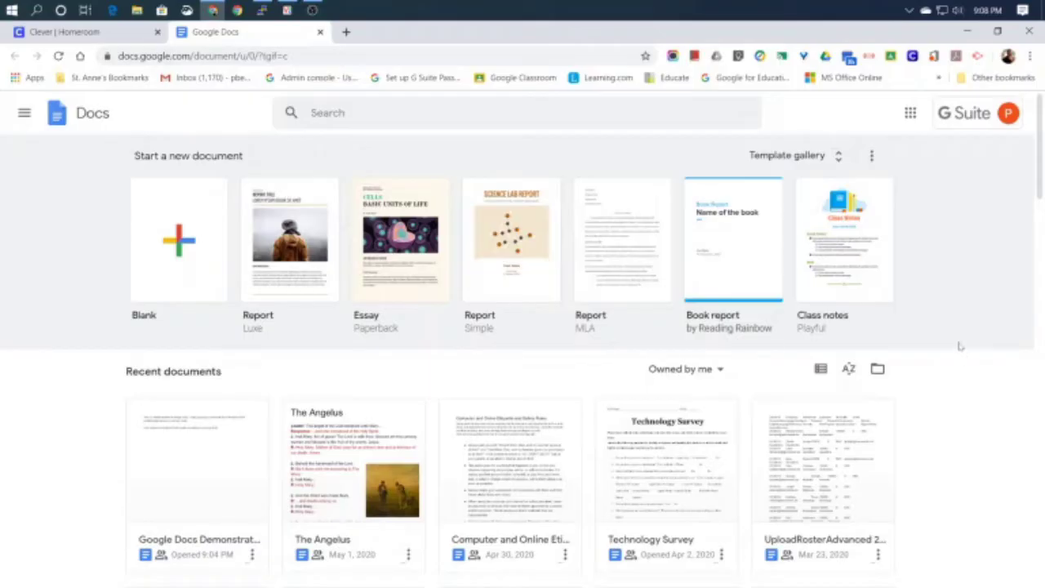
pyautogui.scroll(-1, 961, 346)
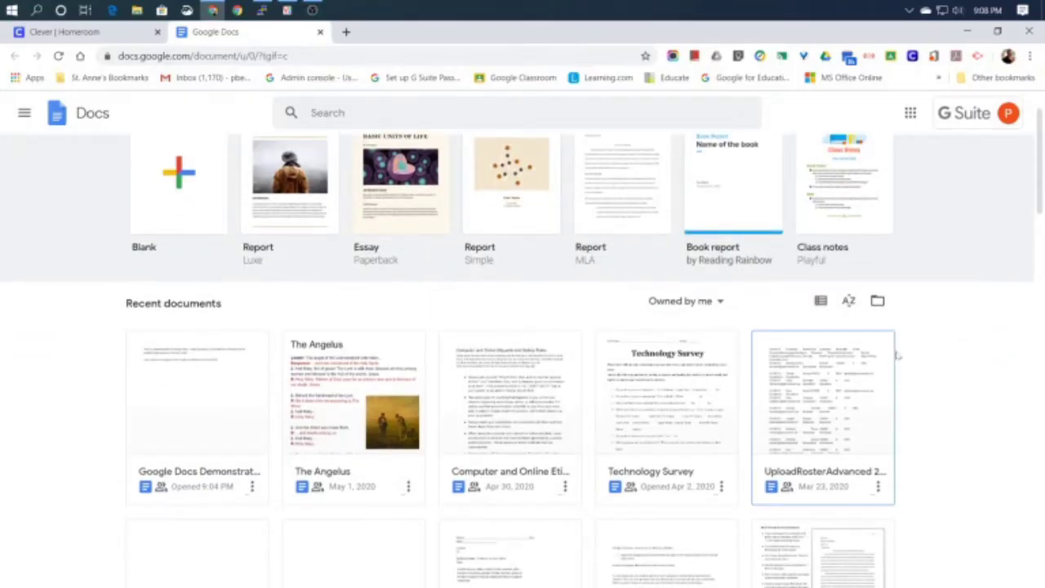
pyautogui.scroll(1, 910, 441)
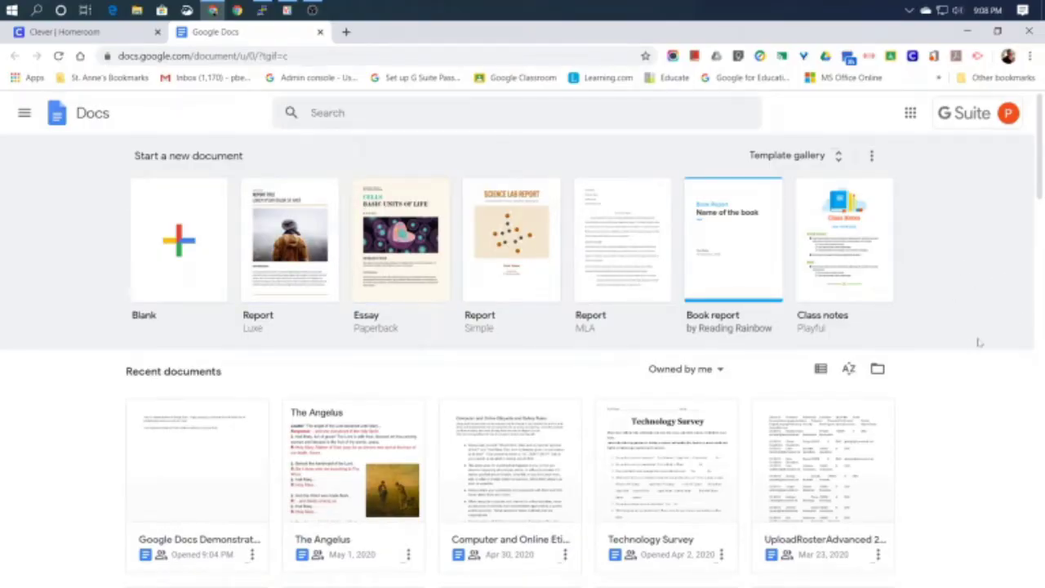
# - Open the 'Google Docs Demonstration' document from the recent documents list
pyautogui.scroll(-2, 973, 345)
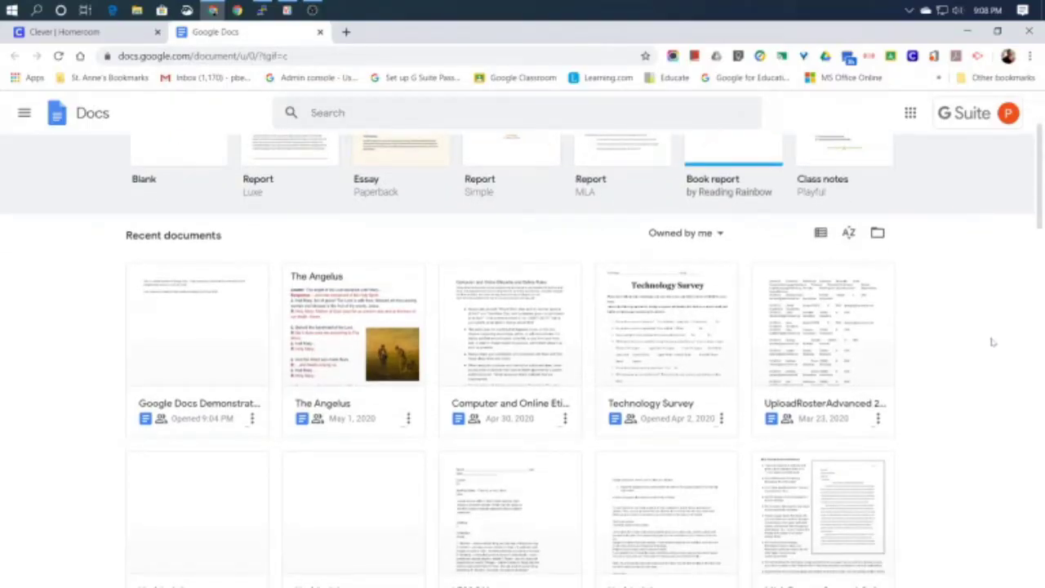
pyautogui.scroll(-1, 990, 337)
pyautogui.scroll(2, 990, 329)
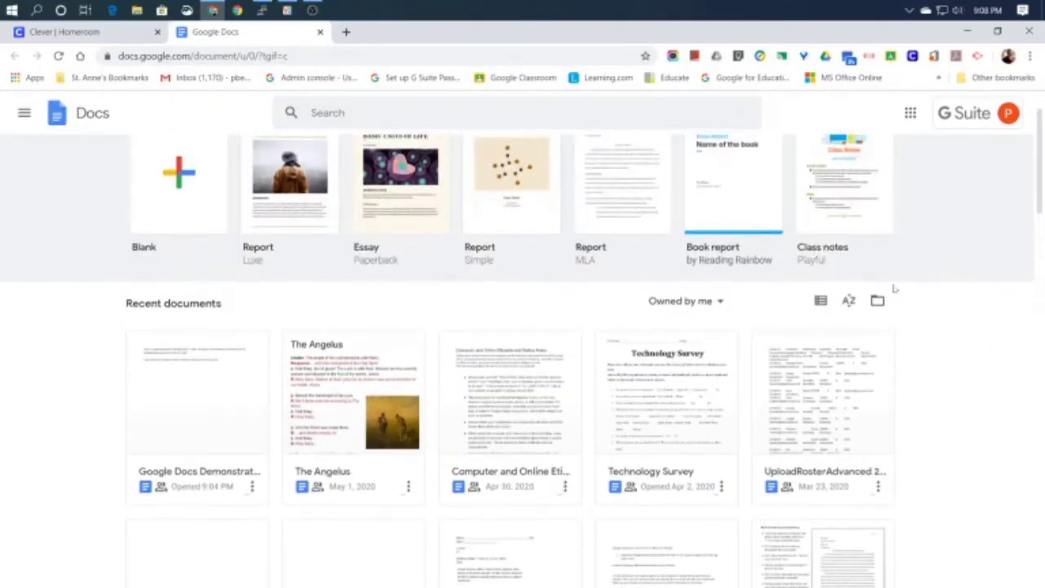
pyautogui.scroll(-3, 1020, 353)
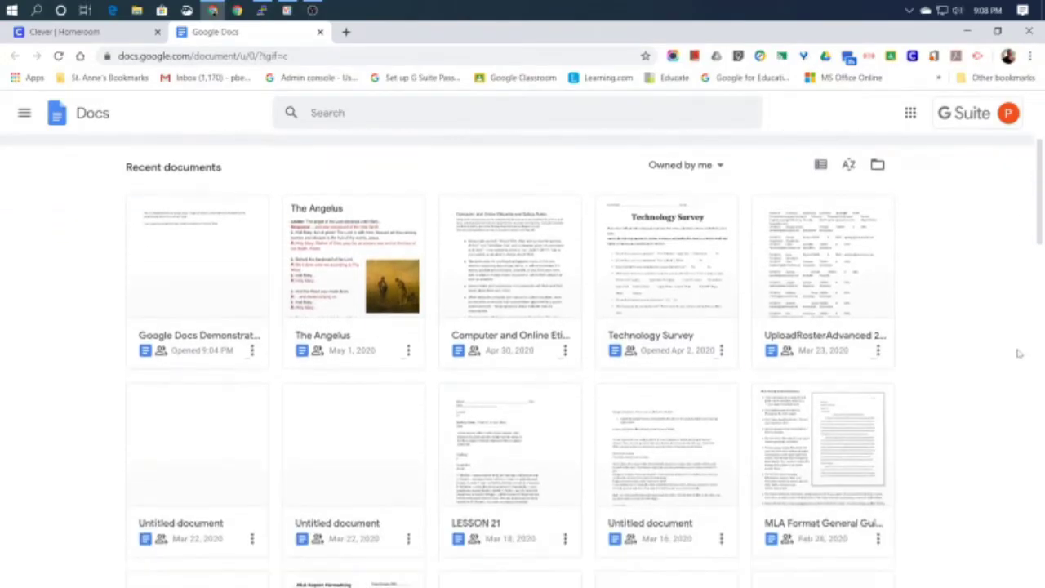
pyautogui.scroll(-2, 1019, 352)
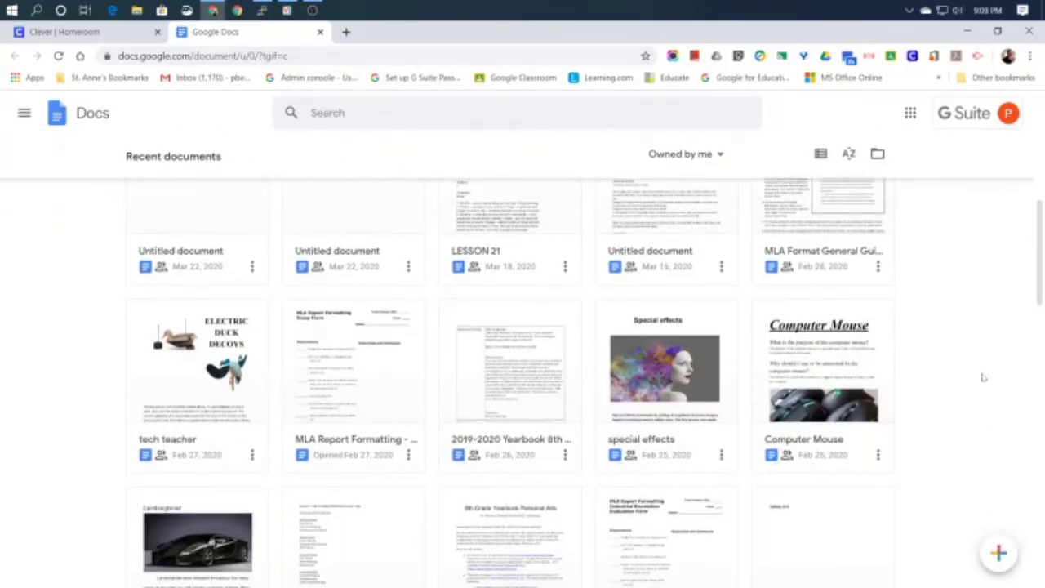
pyautogui.scroll(5, 991, 419)
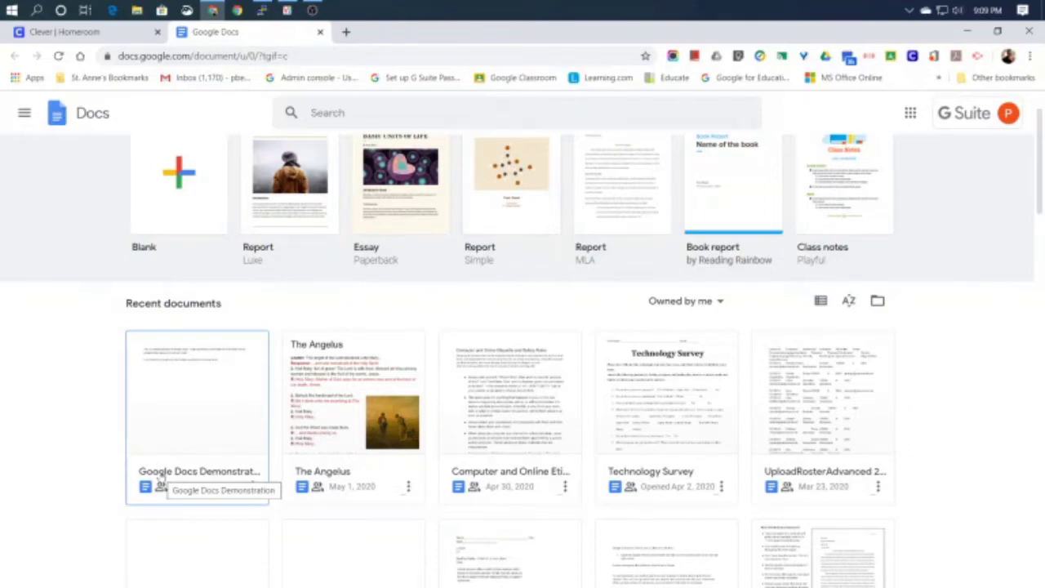
pyautogui.click(190, 381)
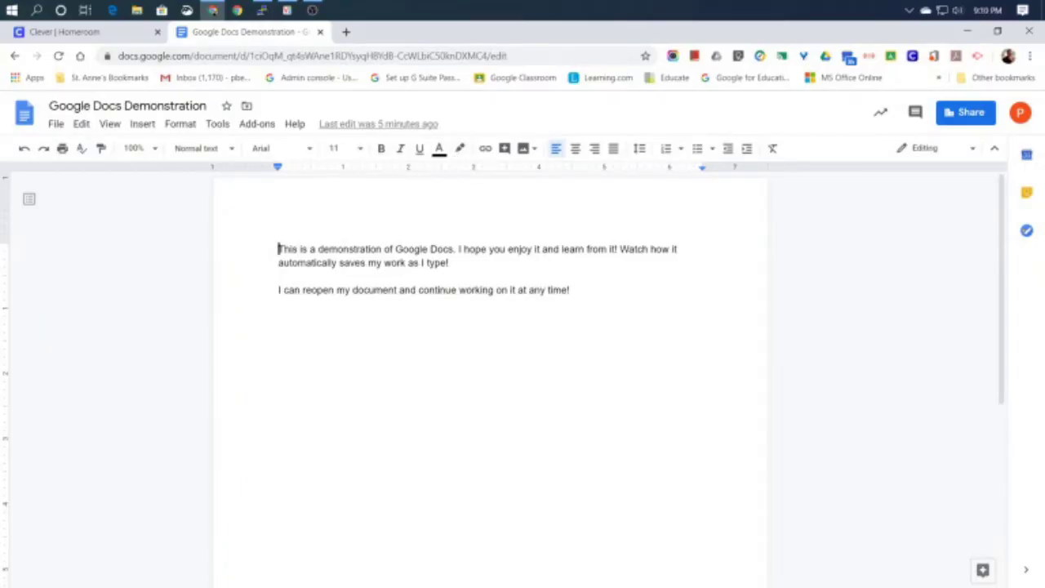
# - Jump to the start of the document with Ctrl+Home and insert an empty line above paragraph one
pyautogui.click(384, 249)
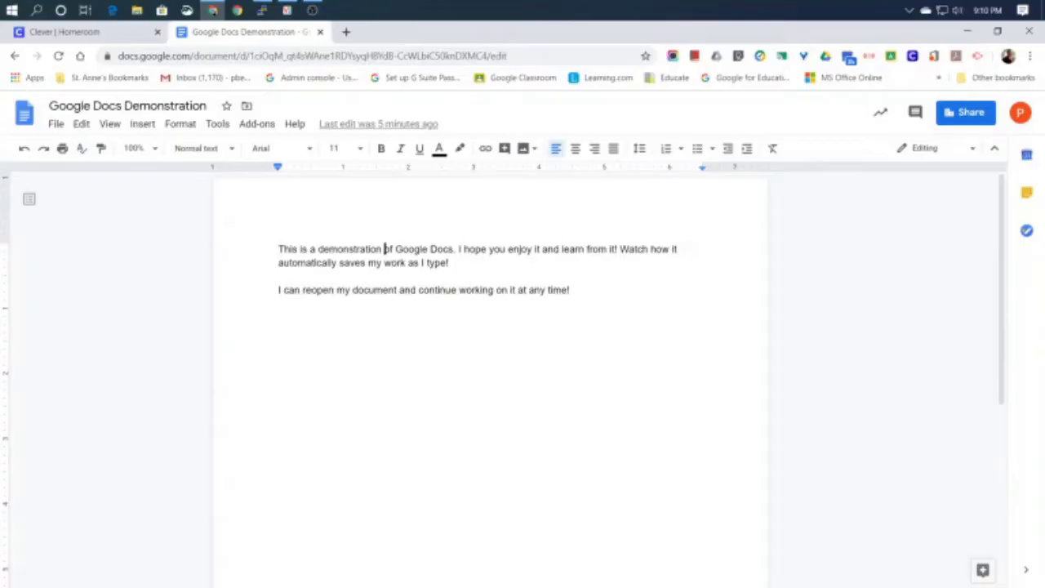
pyautogui.click(482, 249)
pyautogui.click(369, 290)
pyautogui.hotkey('ctrl', 'Home')
pyautogui.press('Return')
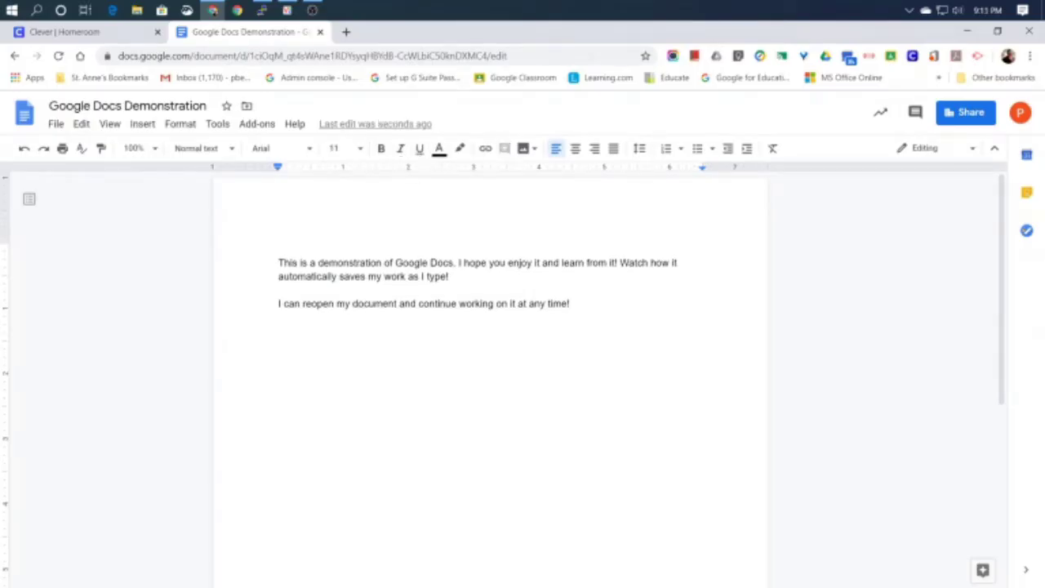
# - Type the title 'Google Docs Demonstration Document' on the empty top line
pyautogui.click(279, 262)
pyautogui.press('Return')
pyautogui.press('Return')
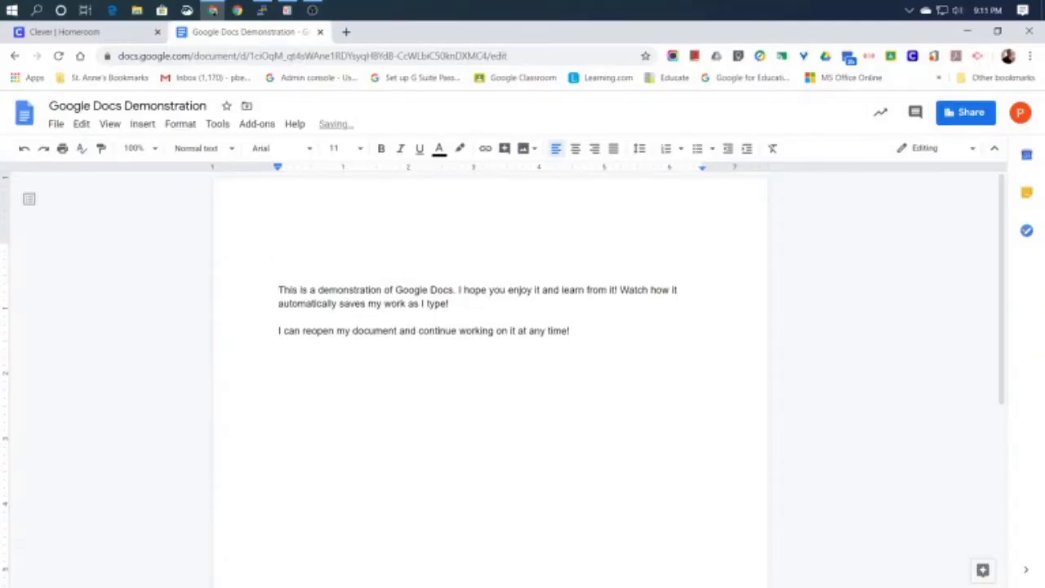
pyautogui.click(278, 261)
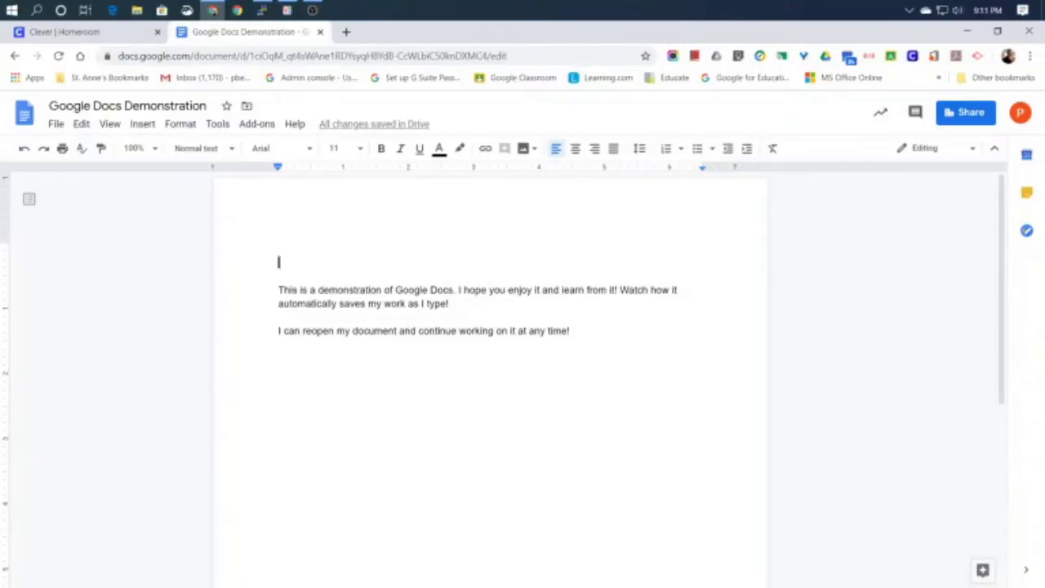
pyautogui.write('G')
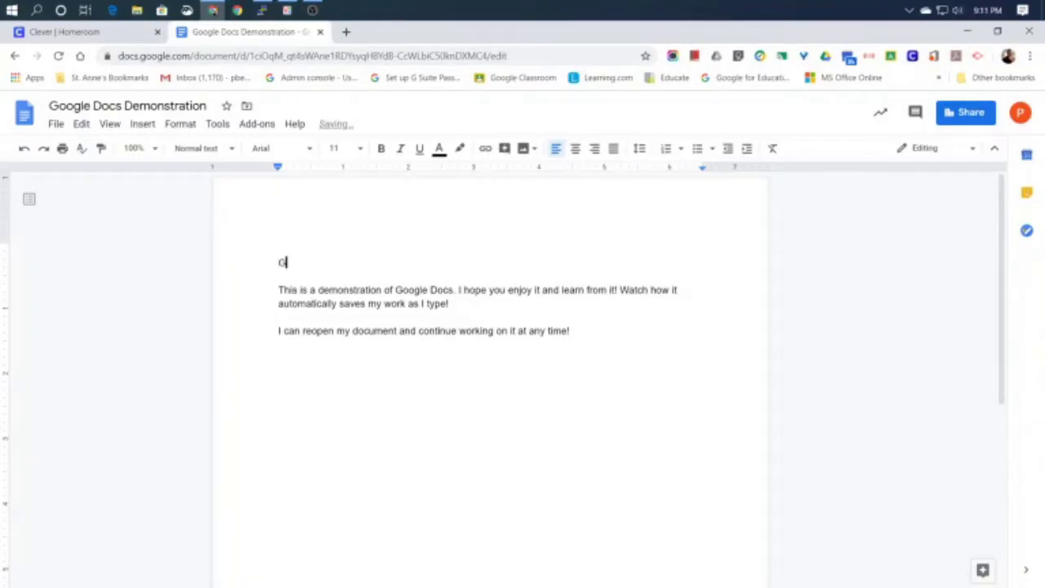
pyautogui.write('oogle Docs Demonstrat')
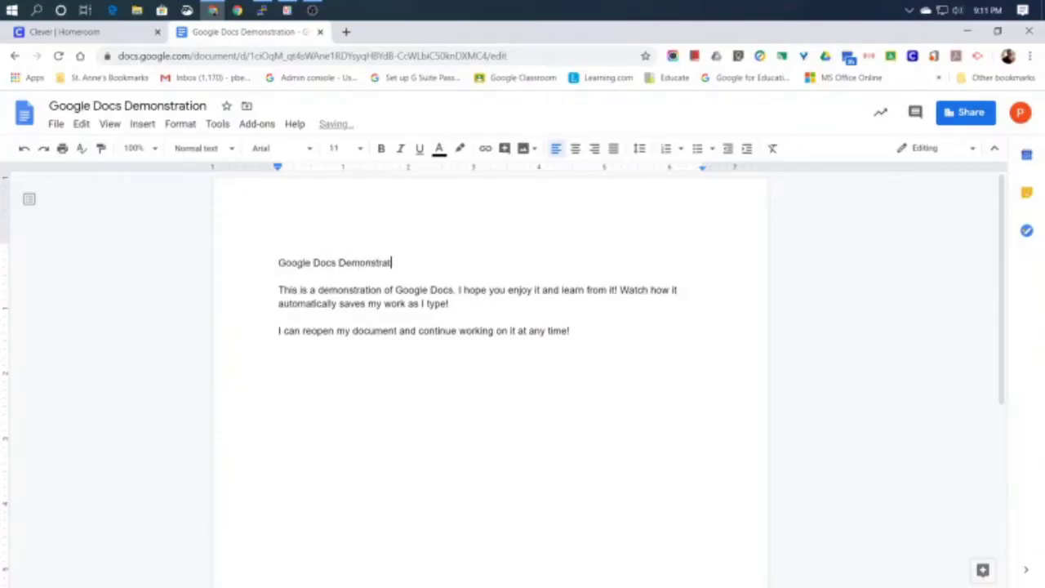
pyautogui.write('ion SEa')
pyautogui.press('BackSpace')
pyautogui.press('BackSpace')
pyautogui.press('BackSpace')
pyautogui.press('BackSpace')
pyautogui.write('Document')
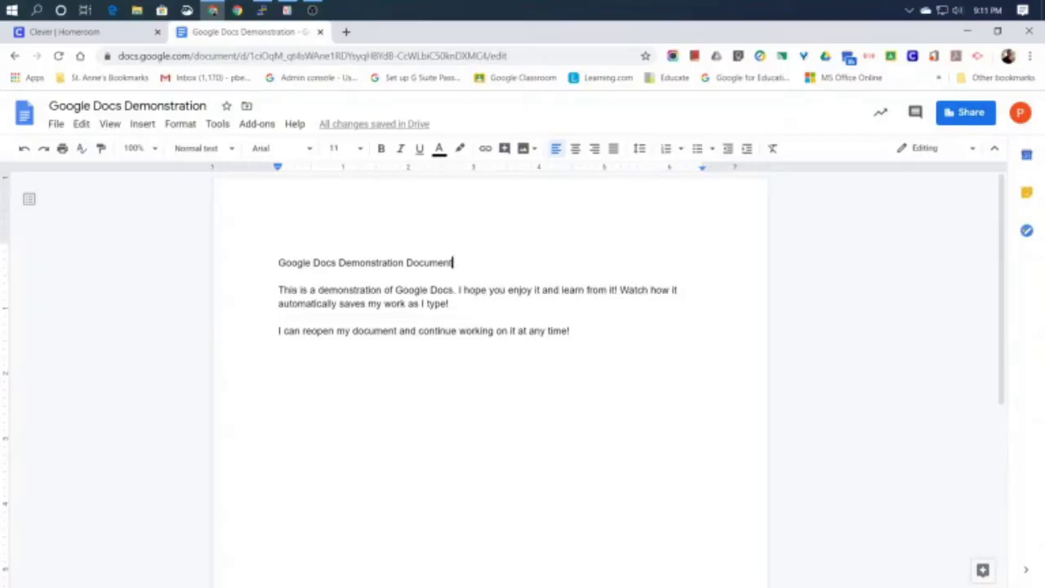
# - Format the 'Google Docs Demonstration Document' title as 18 pt bold
pyautogui.click(278, 262)
pyautogui.moveTo(279, 263); pyautogui.dragTo(452, 262)
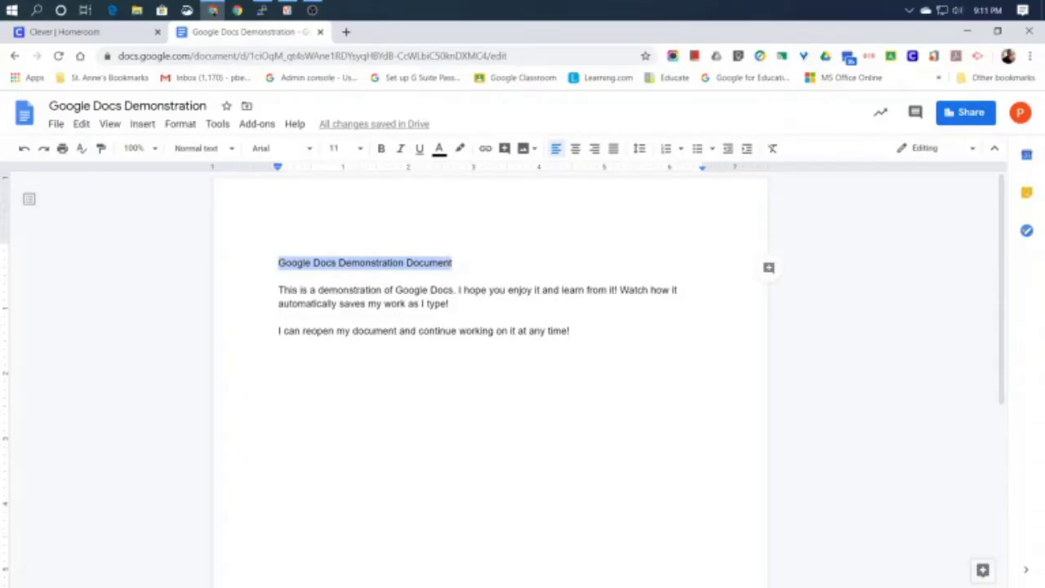
pyautogui.click(360, 148)
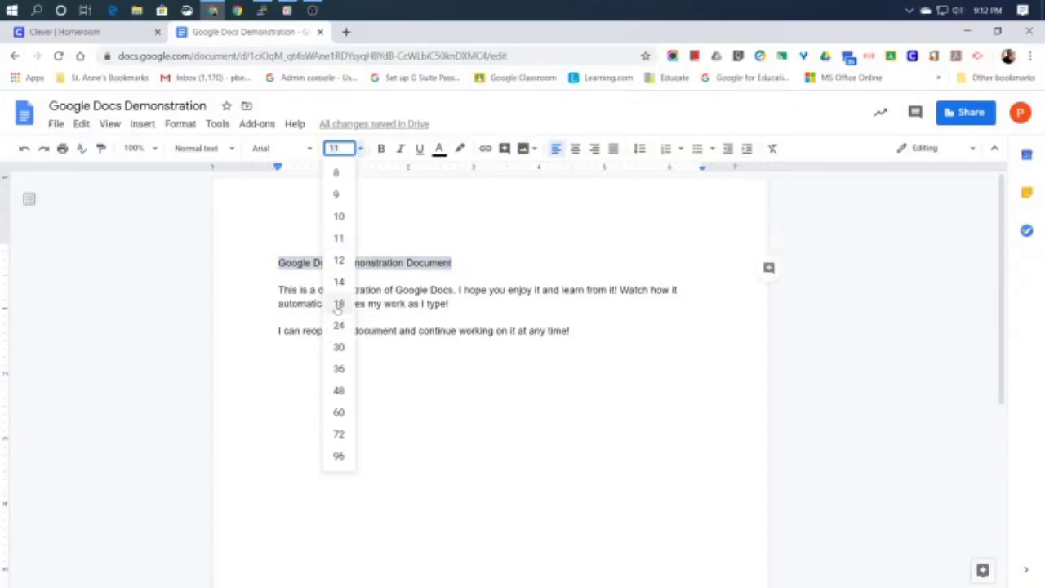
pyautogui.click(338, 304)
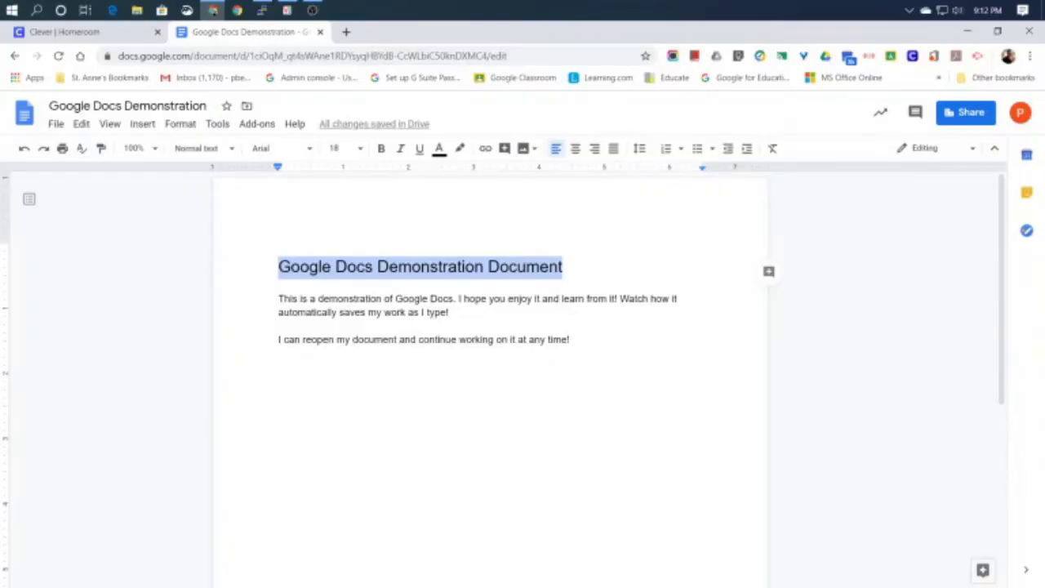
pyautogui.click(380, 149)
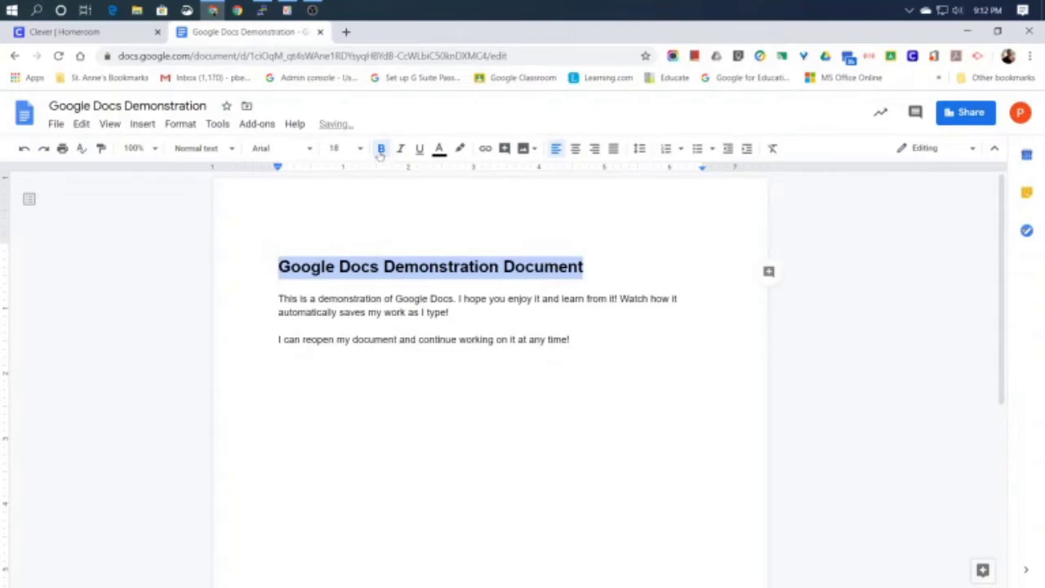
pyautogui.click(609, 299)
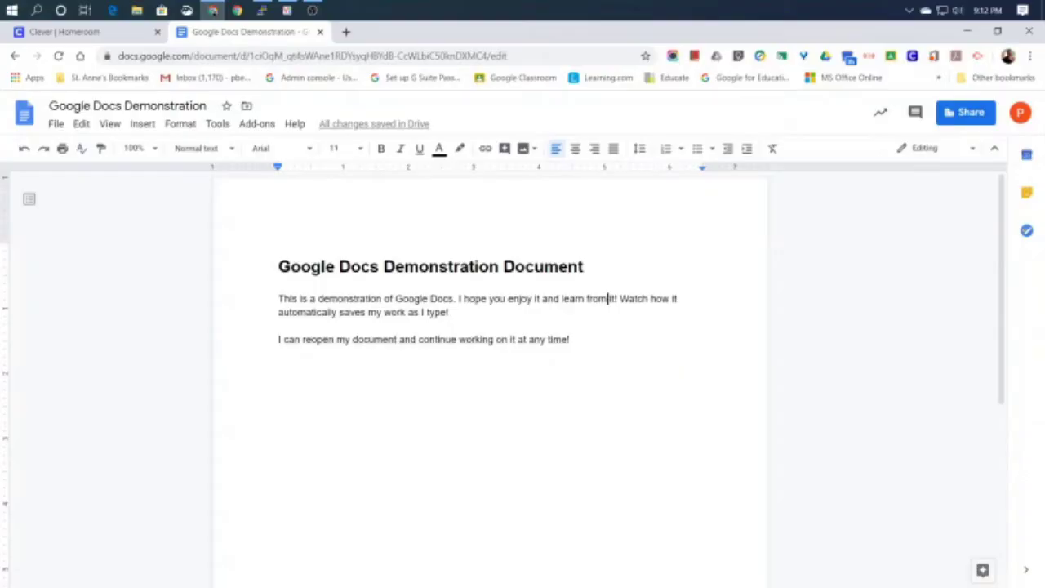
# - Select the first paragraph and set it in Permanent Marker at 24 pt
pyautogui.click(279, 299)
pyautogui.hotkey('ctrl', 'shift', 'Right')
pyautogui.hotkey('ctrl', 'shift', 'Right')
pyautogui.hotkey('ctrl', 'shift', 'Right')
pyautogui.hotkey('ctrl', 'shift', 'Right')
pyautogui.hotkey('ctrl', 'shift', 'Right')
pyautogui.hotkey('ctrl', 'shift', 'Right')
pyautogui.hotkey('ctrl', 'shift', 'Right')
pyautogui.hotkey('ctrl', 'shift', 'Down')
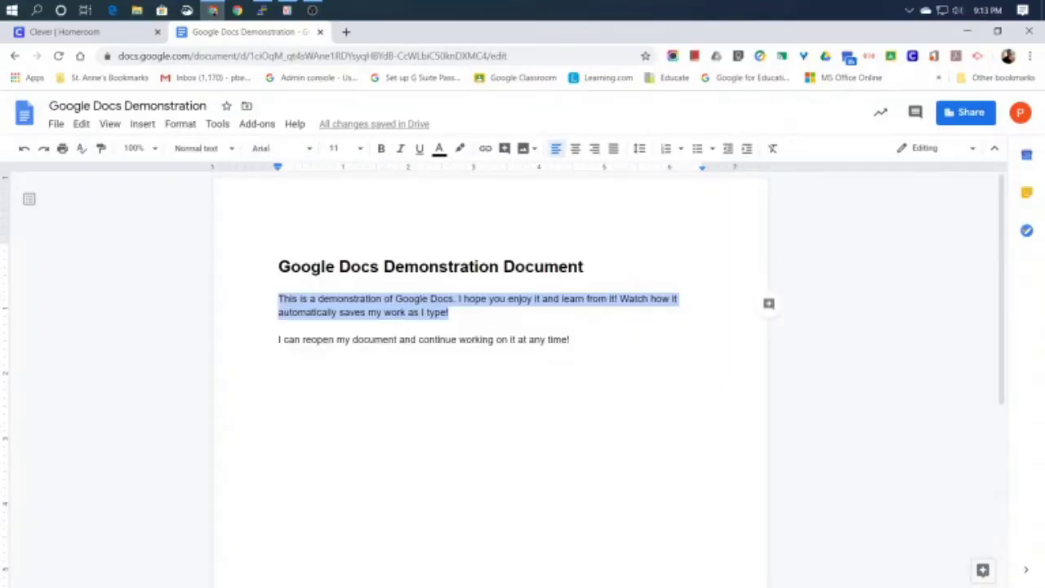
pyautogui.click(309, 150)
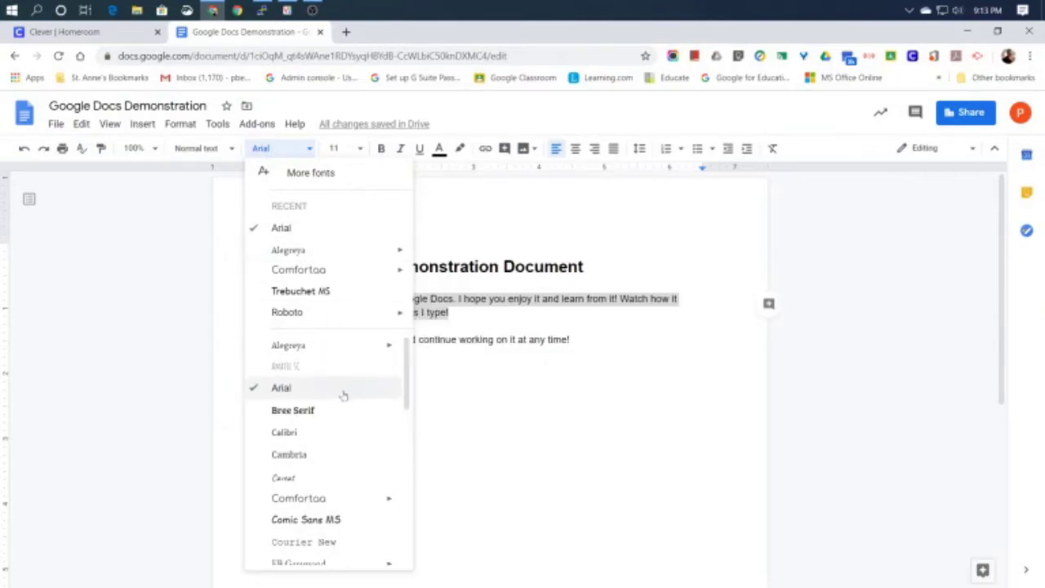
pyautogui.scroll(-3, 350, 397)
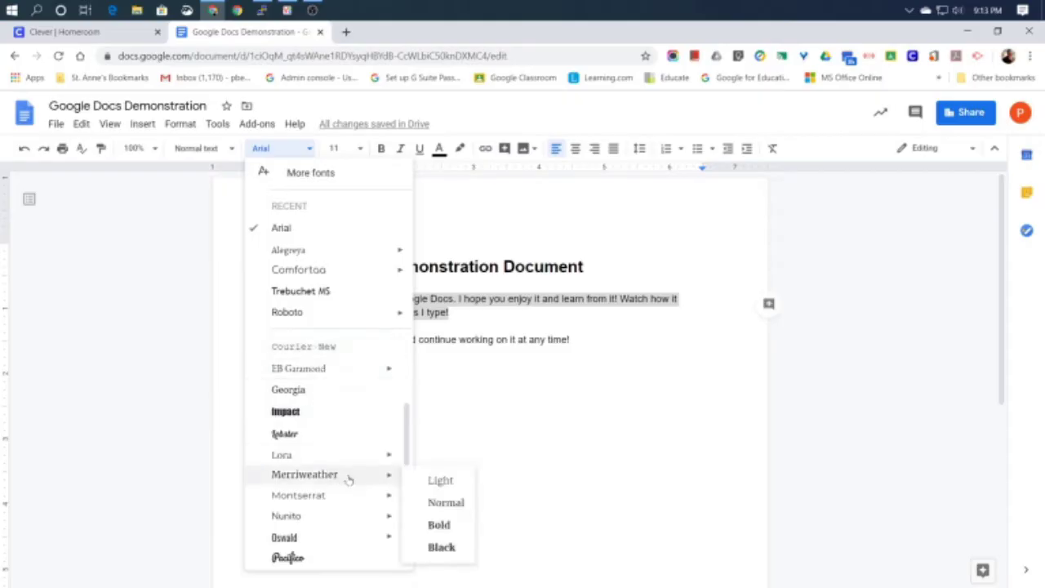
pyautogui.moveTo(342, 464)
pyautogui.scroll(-5, 346, 477)
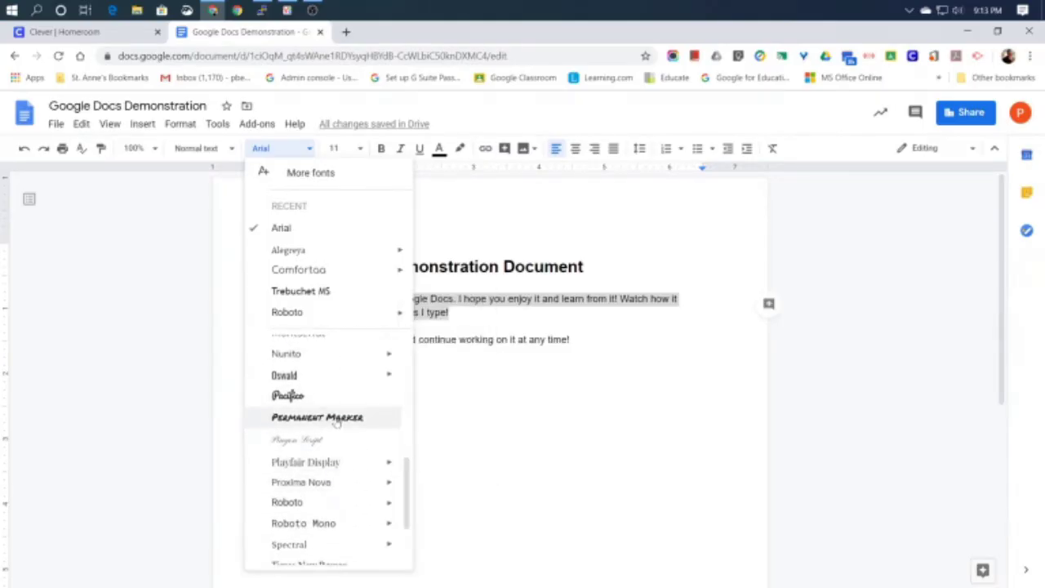
pyautogui.click(336, 418)
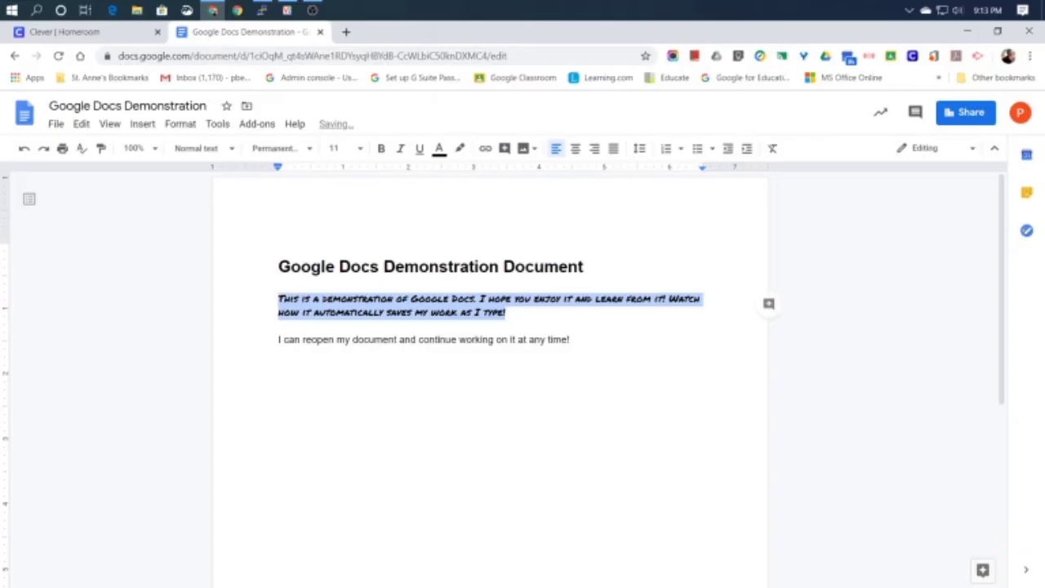
pyautogui.click(358, 148)
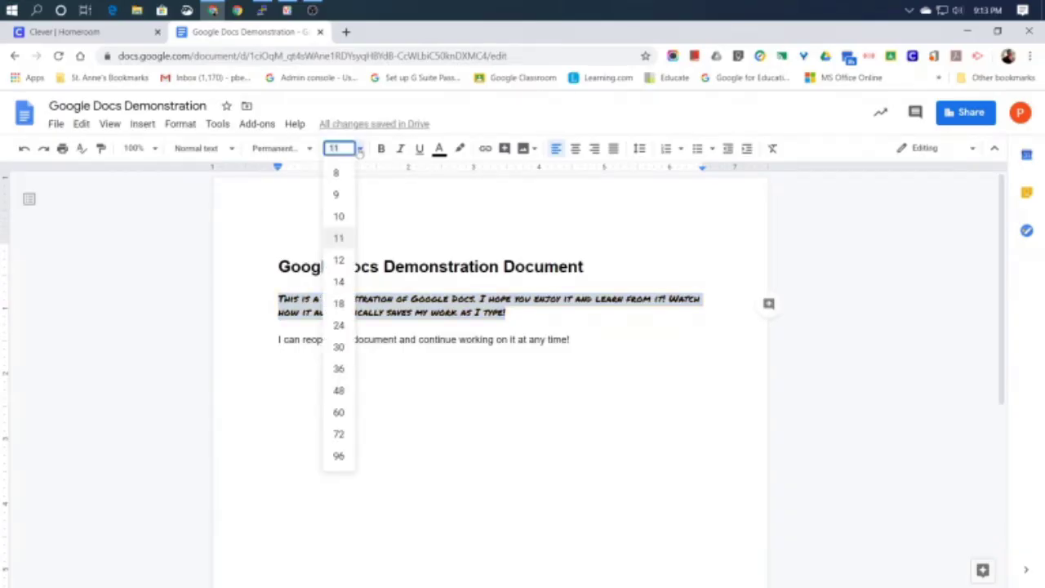
pyautogui.click(339, 326)
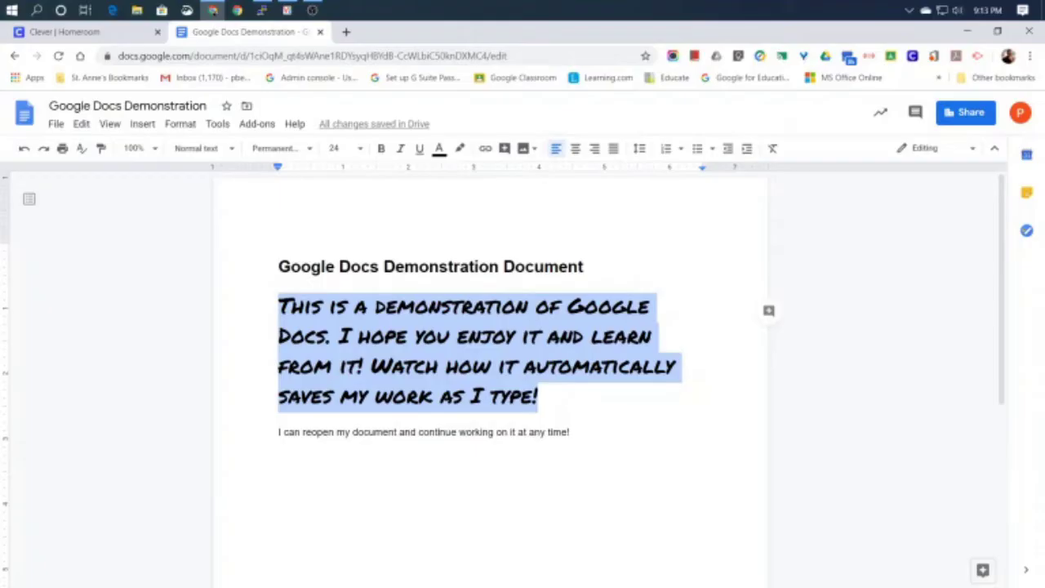
# - Color the Permanent Marker paragraph dark cornflower blue
pyautogui.click(439, 149)
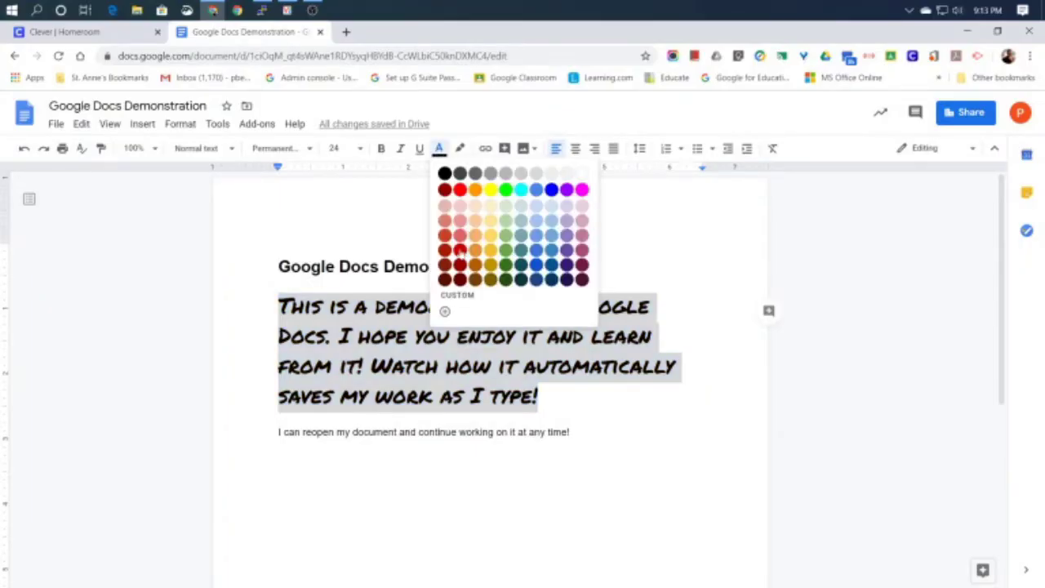
pyautogui.click(536, 266)
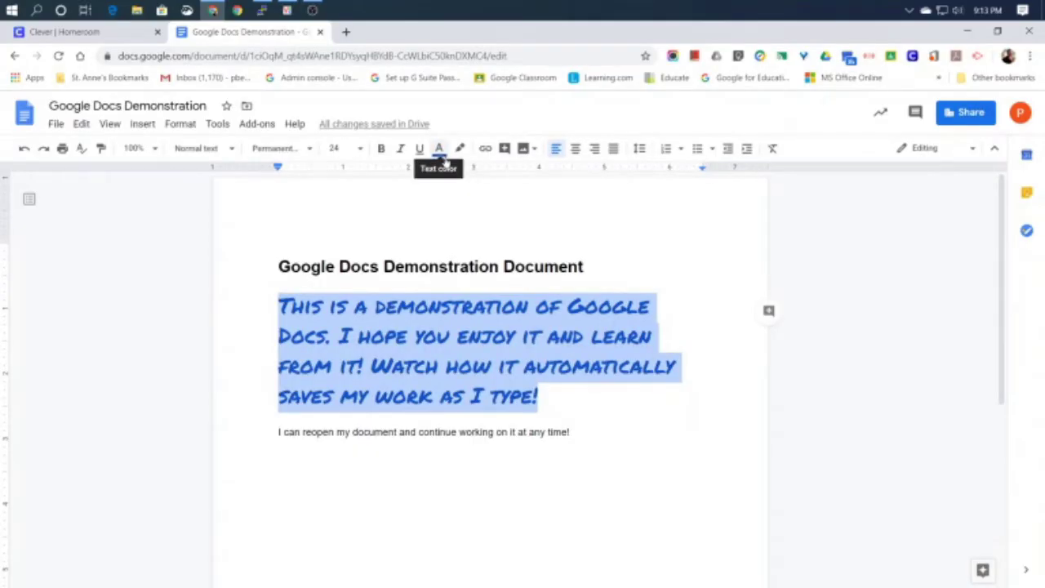
pyautogui.click(538, 396)
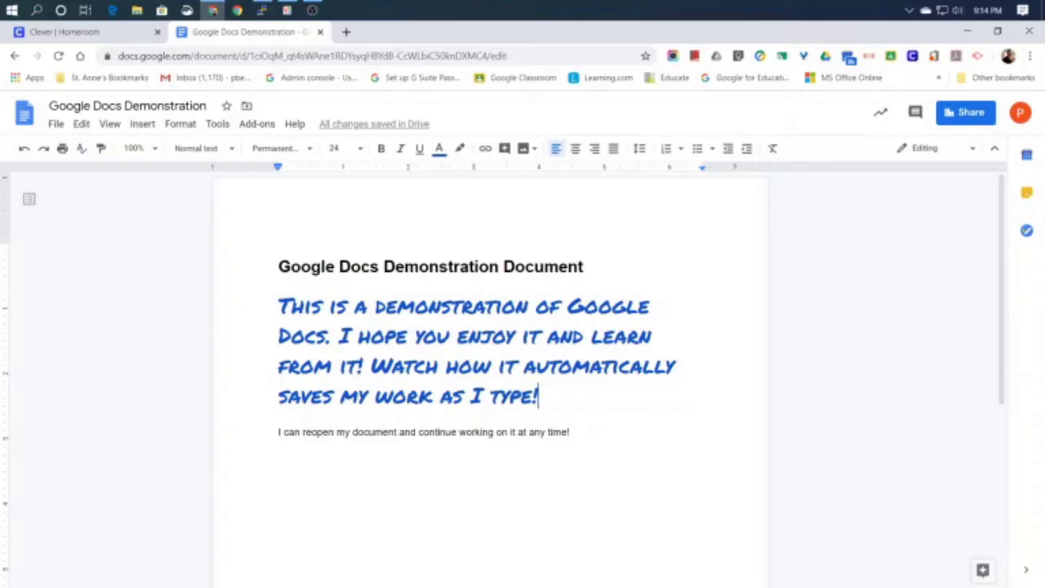
# - Check the title and blue paragraph formatting, then place the caret in the last sentence
pyautogui.click(278, 267)
pyautogui.hotkey('ctrl', 'shift', 'Right')
pyautogui.hotkey('ctrl', 'shift', 'Right')
pyautogui.hotkey('ctrl', 'shift', 'Right')
pyautogui.hotkey('ctrl', 'shift', 'Right')
pyautogui.hotkey('ctrl', 'shift', 'Right')
pyautogui.click(278, 418)
pyautogui.click(322, 306)
pyautogui.click(308, 149)
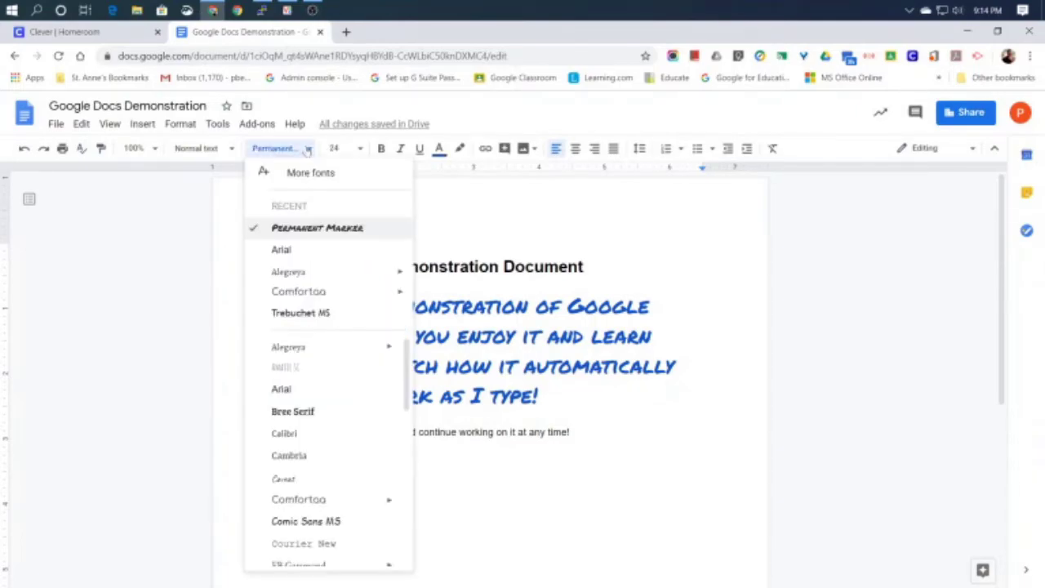
pyautogui.click(308, 149)
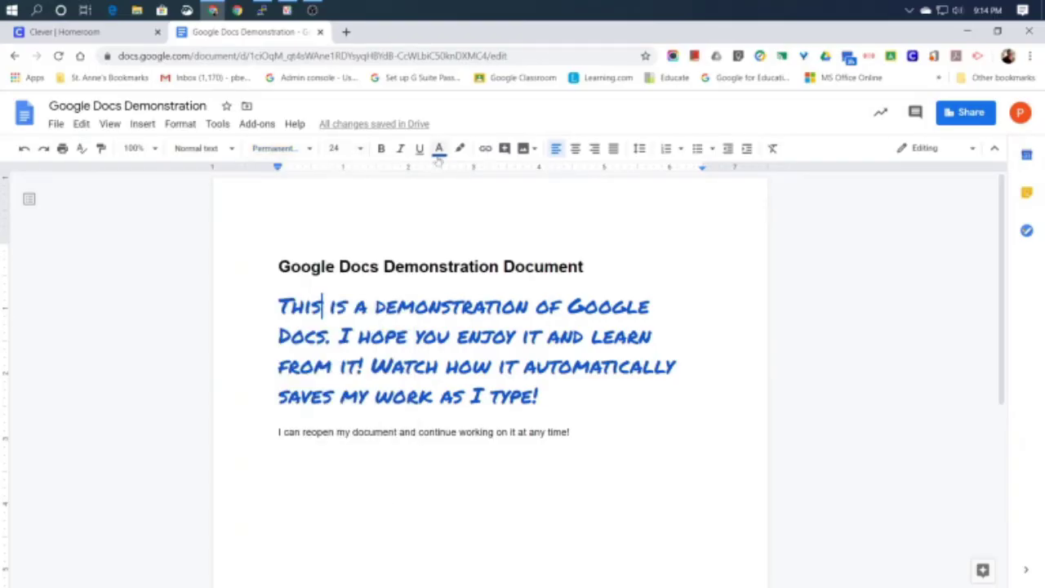
pyautogui.click(343, 432)
pyautogui.scroll(-1, 490, 368)
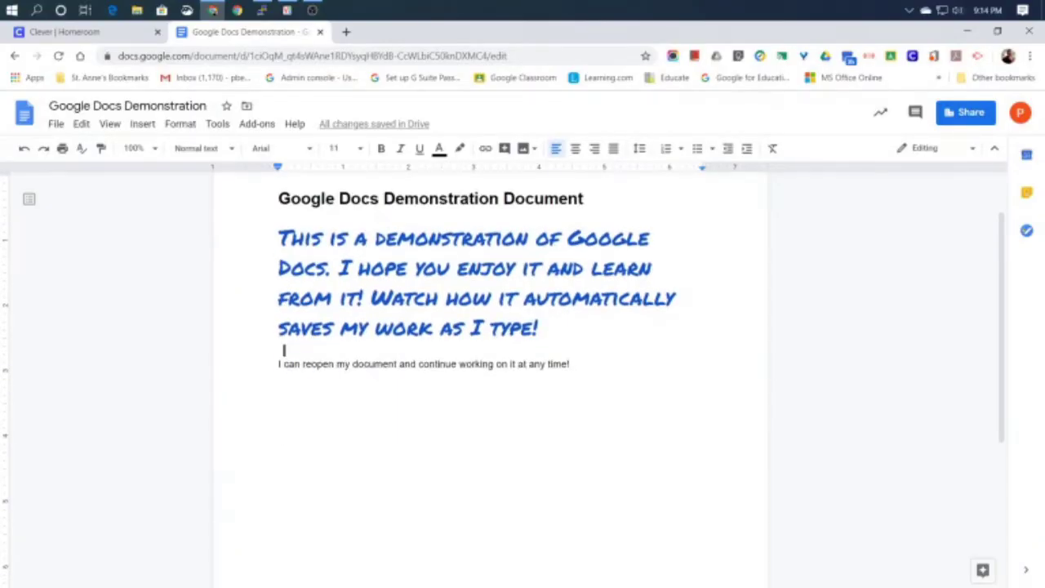
# - Set the 'I can reopen…' sentence in Lobster at 24 pt, colored dark red
pyautogui.moveTo(283, 350); pyautogui.dragTo(282, 375)
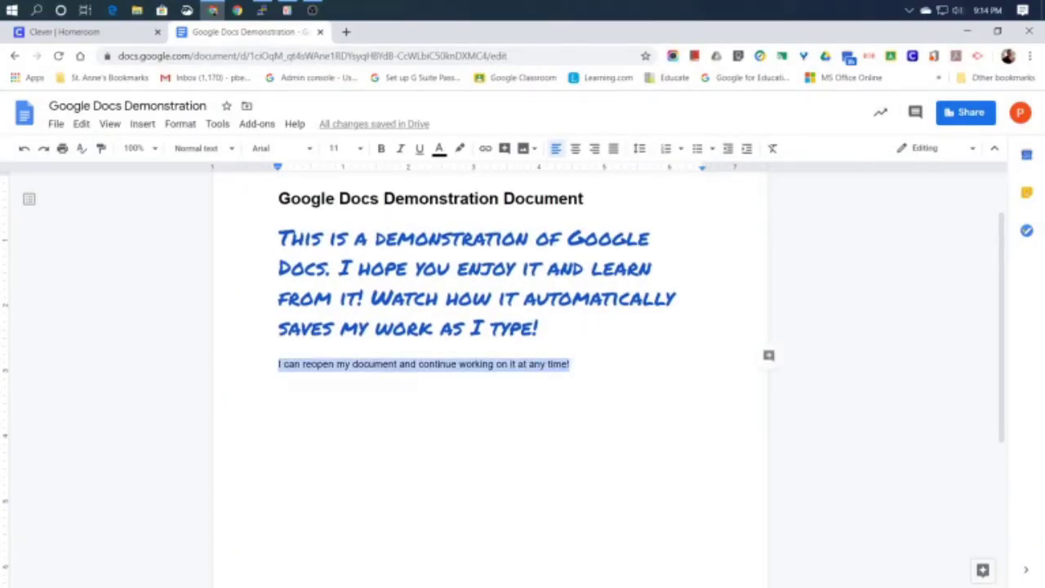
pyautogui.click(282, 148)
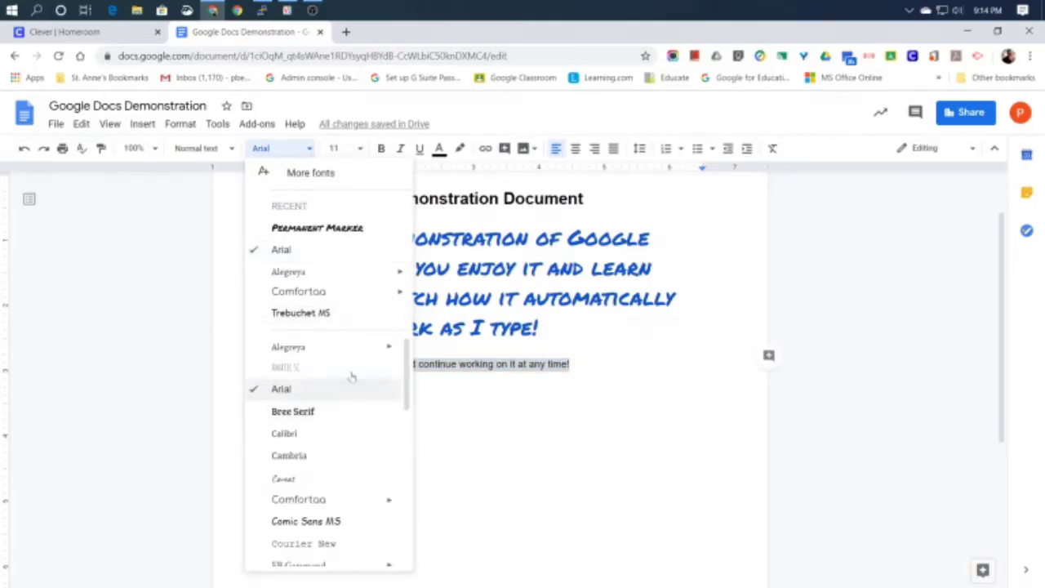
pyautogui.scroll(-5, 333, 422)
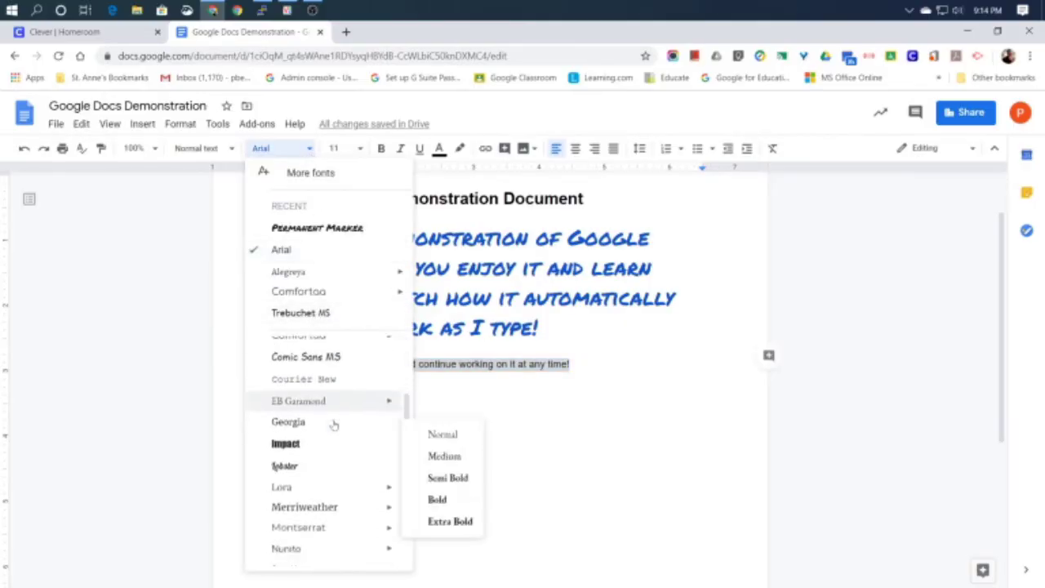
pyautogui.click(315, 358)
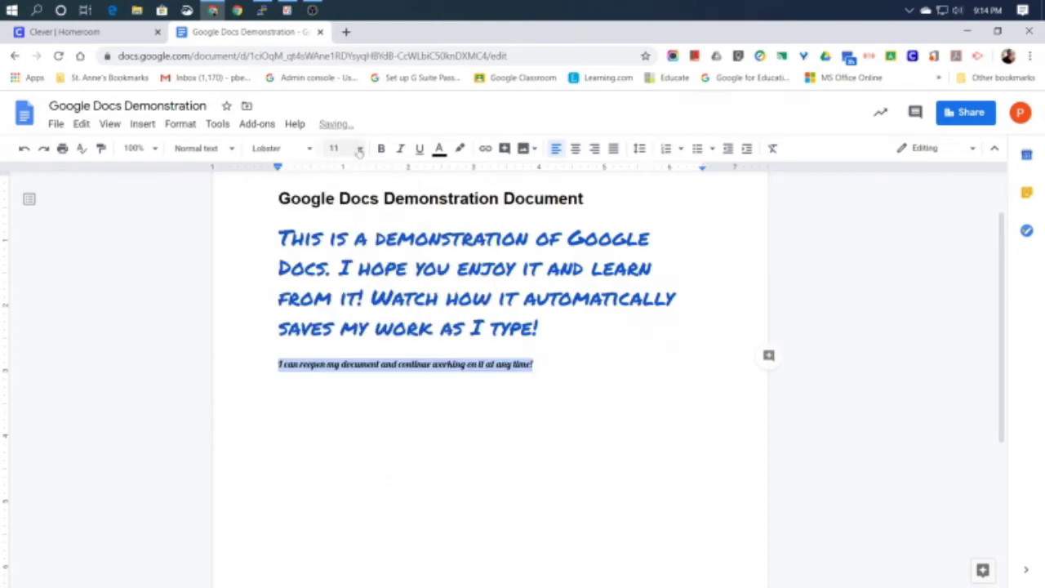
pyautogui.click(354, 147)
pyautogui.click(338, 326)
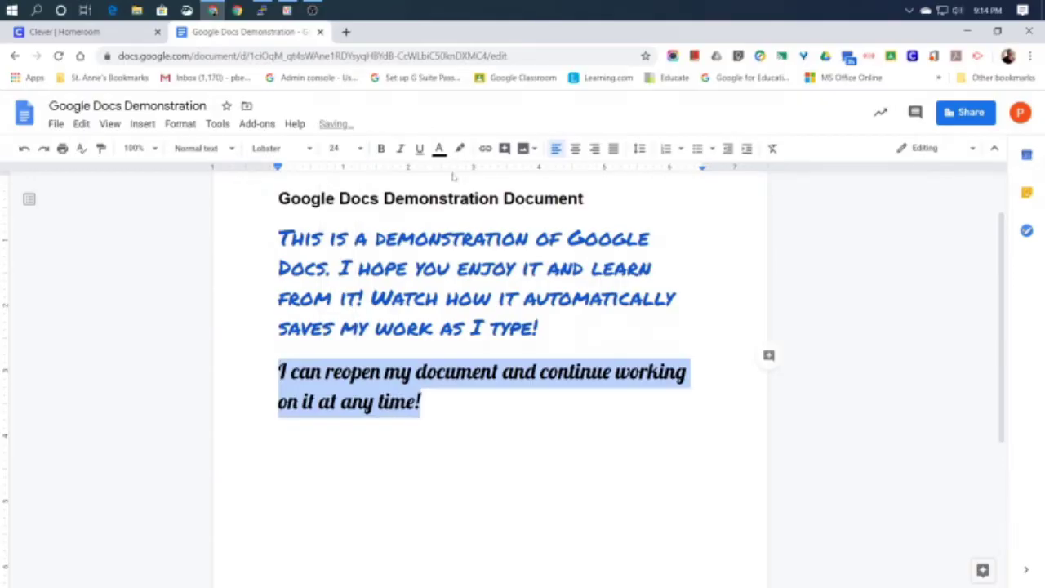
pyautogui.click(439, 148)
pyautogui.click(447, 239)
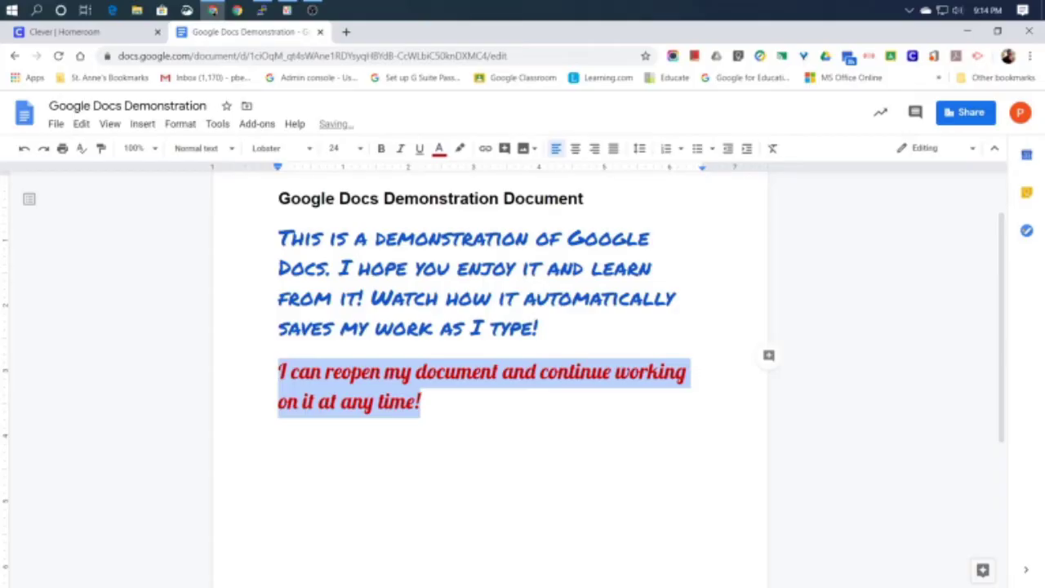
pyautogui.click(420, 401)
pyautogui.scroll(1, 189, 231)
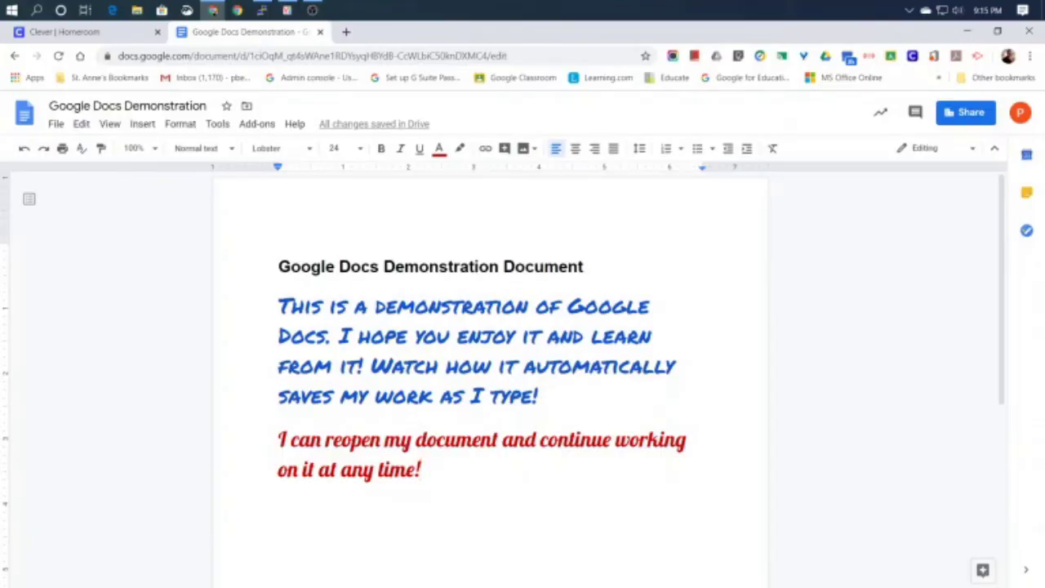
# - Select 'I hope you enjoy it and learn from it!' in the blue paragraph and underline it
pyautogui.click(339, 337)
pyautogui.hotkey('shift', 'Right')
pyautogui.hotkey('shift', 'Down')
pyautogui.hotkey('shift', 'Right')
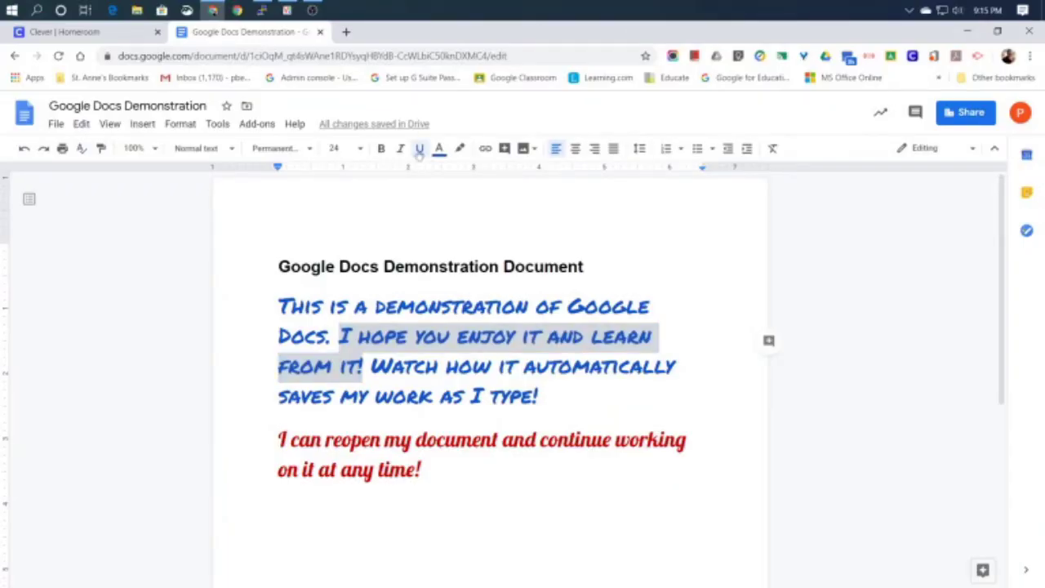
pyautogui.click(419, 148)
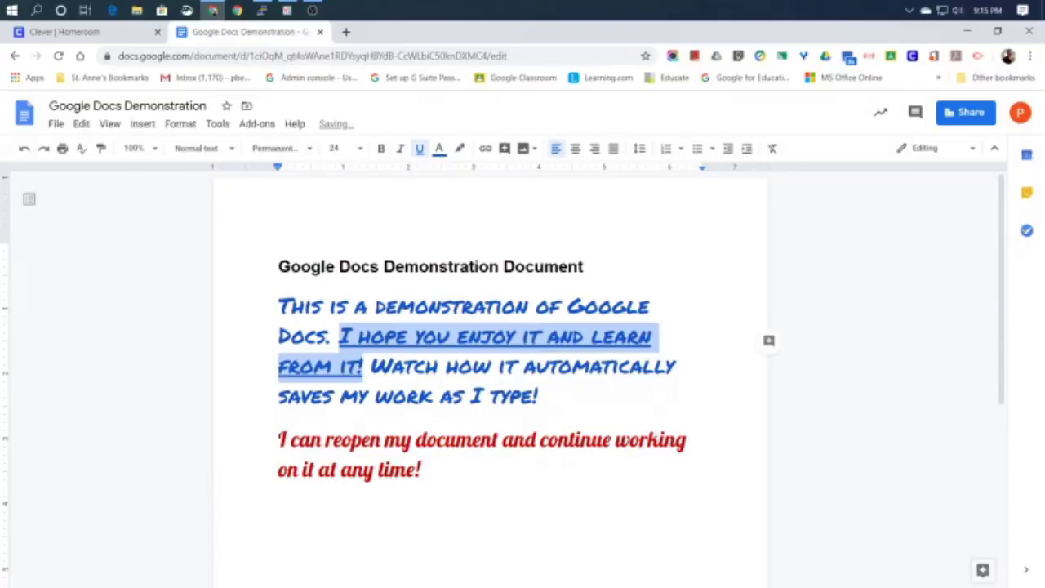
pyautogui.click(541, 396)
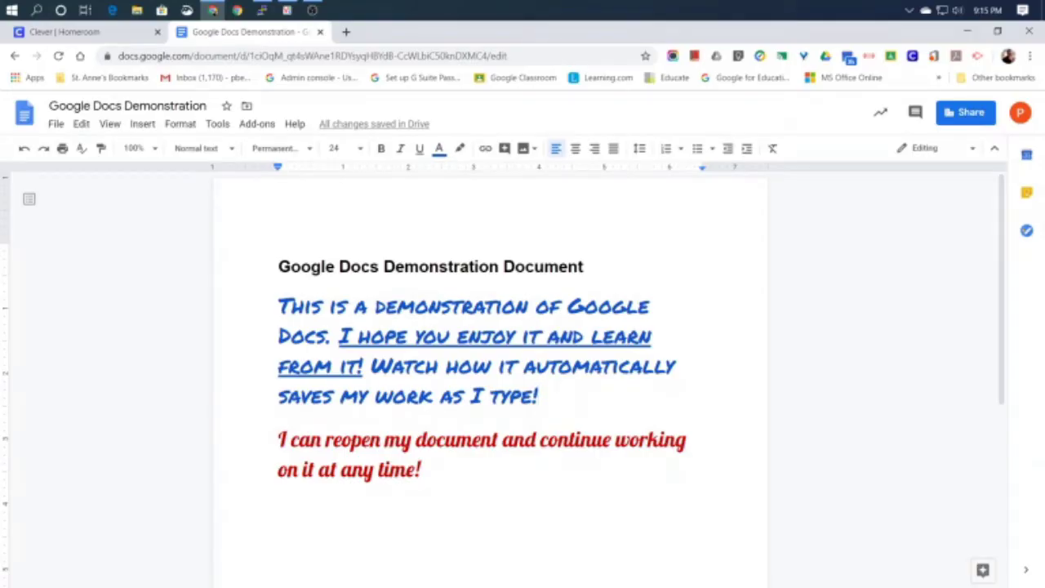
pyautogui.click(421, 469)
# - Add the line 'This italics type.' below the red sentence and make it italic
pyautogui.press('Return')
pyautogui.press('Return')
pyautogui.write('This it')
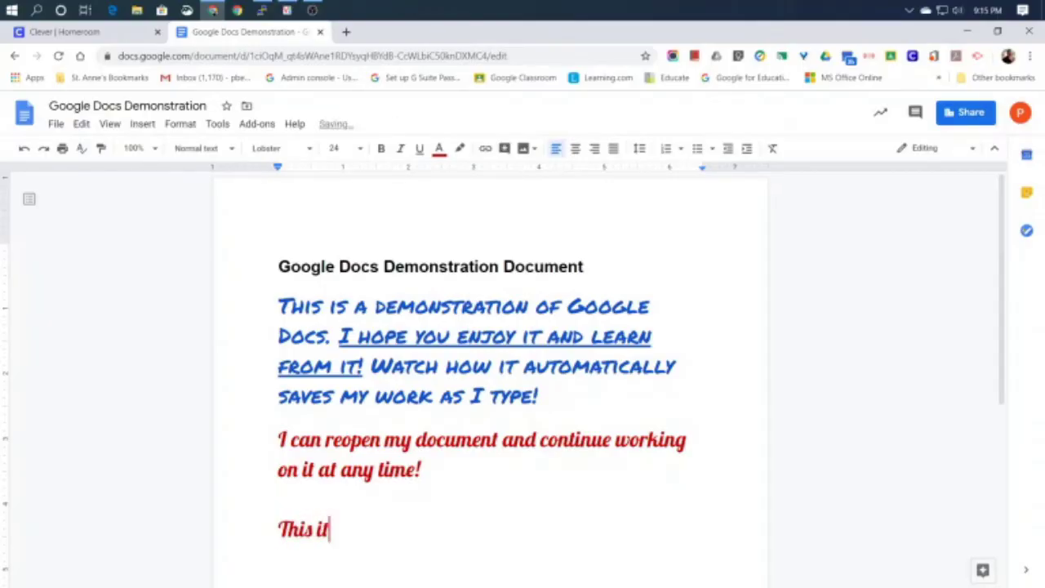
pyautogui.write('alics')
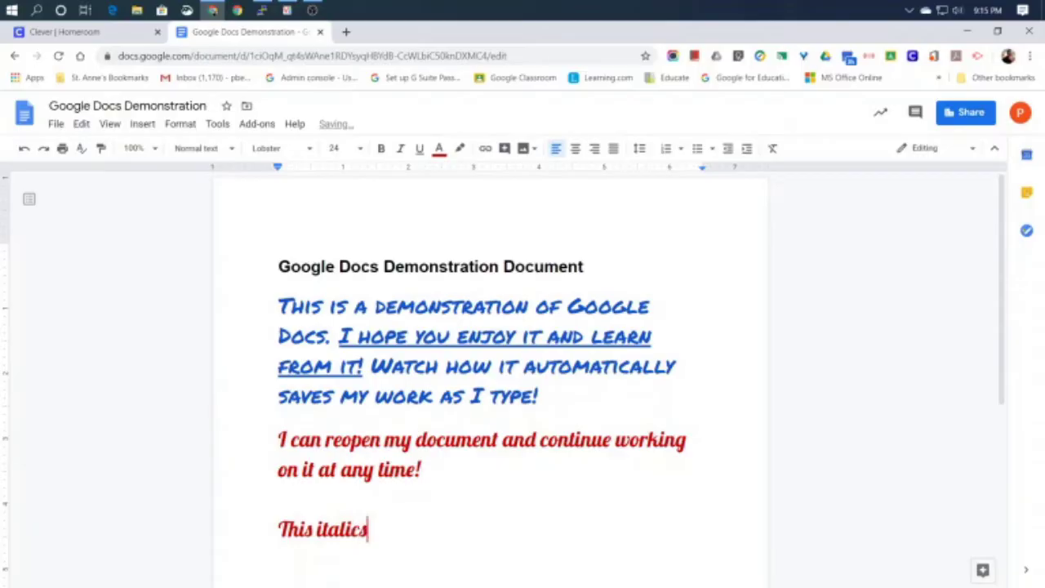
pyautogui.write(' typr')
pyautogui.press('BackSpace')
pyautogui.write('e.')
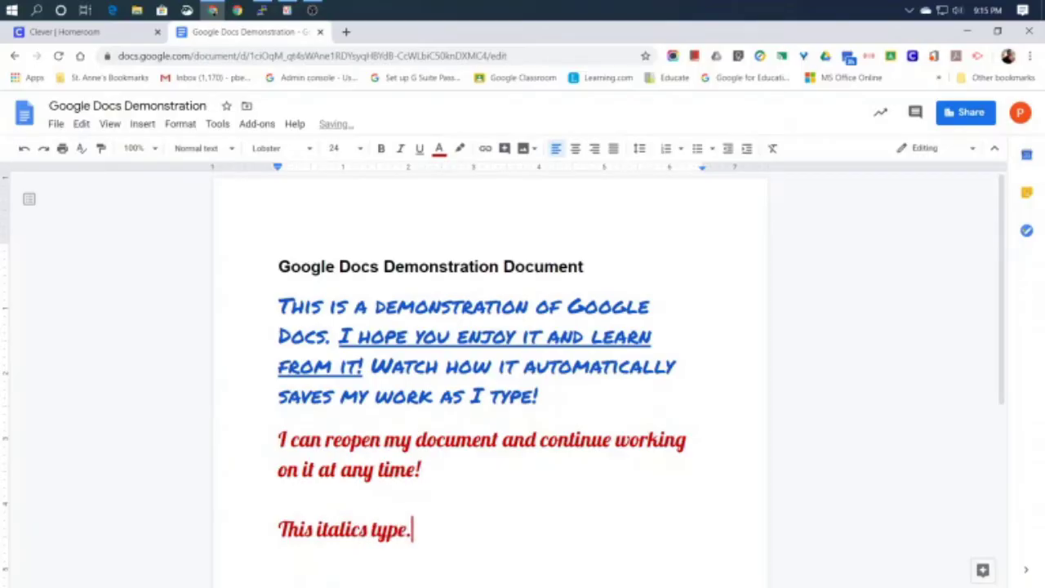
pyautogui.hotkey('shift', 'Left')
pyautogui.hotkey('shift', 'Left')
pyautogui.hotkey('shift', 'Left')
pyautogui.hotkey('shift', 'Left')
pyautogui.hotkey('shift', 'Left')
pyautogui.hotkey('shift', 'Left')
pyautogui.hotkey('shift', 'Left')
pyautogui.hotkey('shift', 'Left')
pyautogui.hotkey('shift', 'Left')
pyautogui.hotkey('shift', 'Left')
pyautogui.hotkey('shift', 'Left')
pyautogui.hotkey('shift', 'Left')
pyautogui.hotkey('shift', 'Left')
pyautogui.hotkey('shift', 'Left')
pyautogui.hotkey('shift', 'Left')
pyautogui.hotkey('shift', 'Left')
pyautogui.hotkey('shift', 'Left')
pyautogui.hotkey('shift', 'Left')
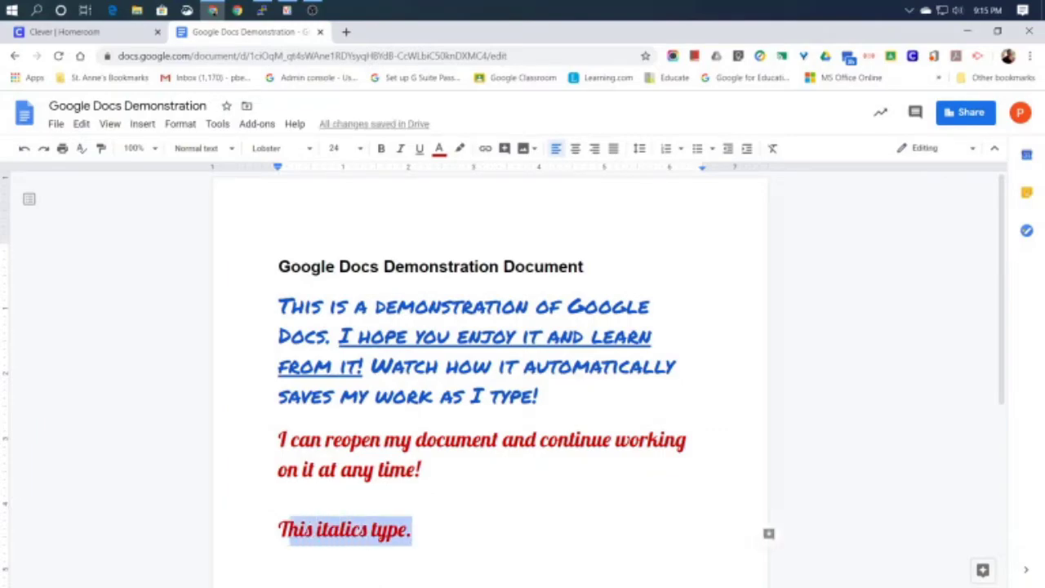
pyautogui.click(400, 148)
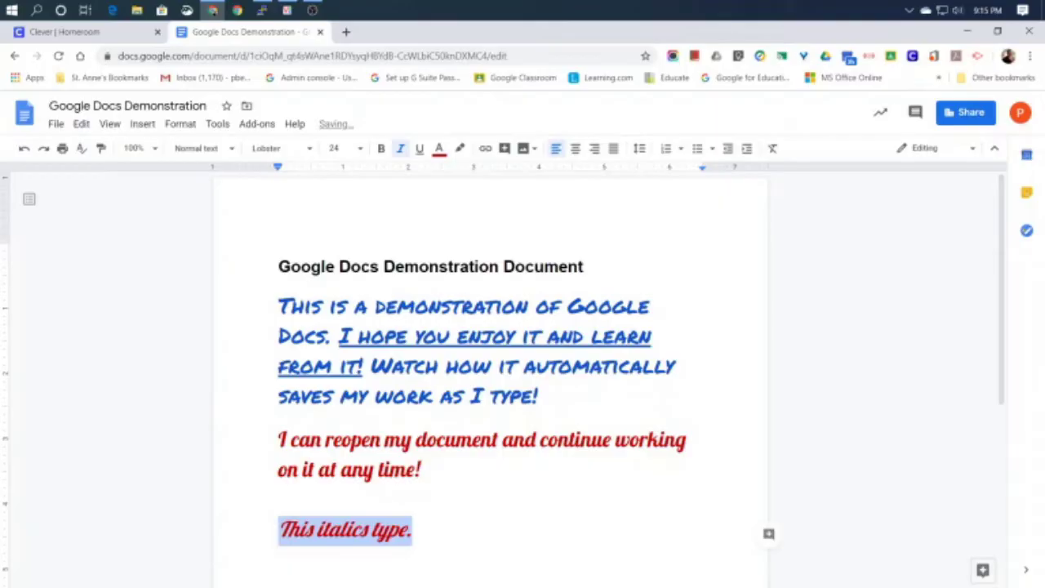
pyautogui.scroll(-1, 490, 359)
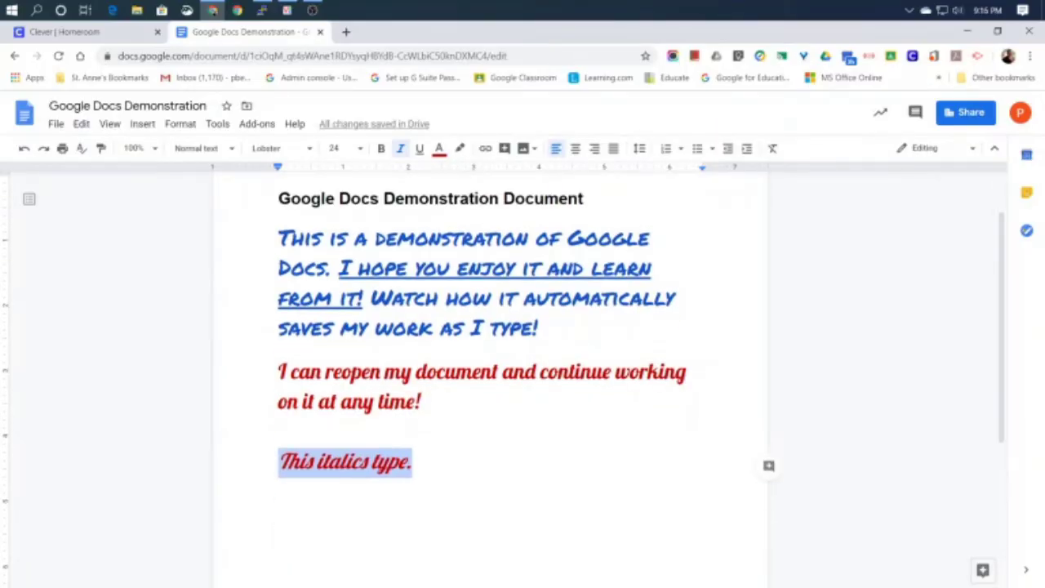
pyautogui.click(414, 461)
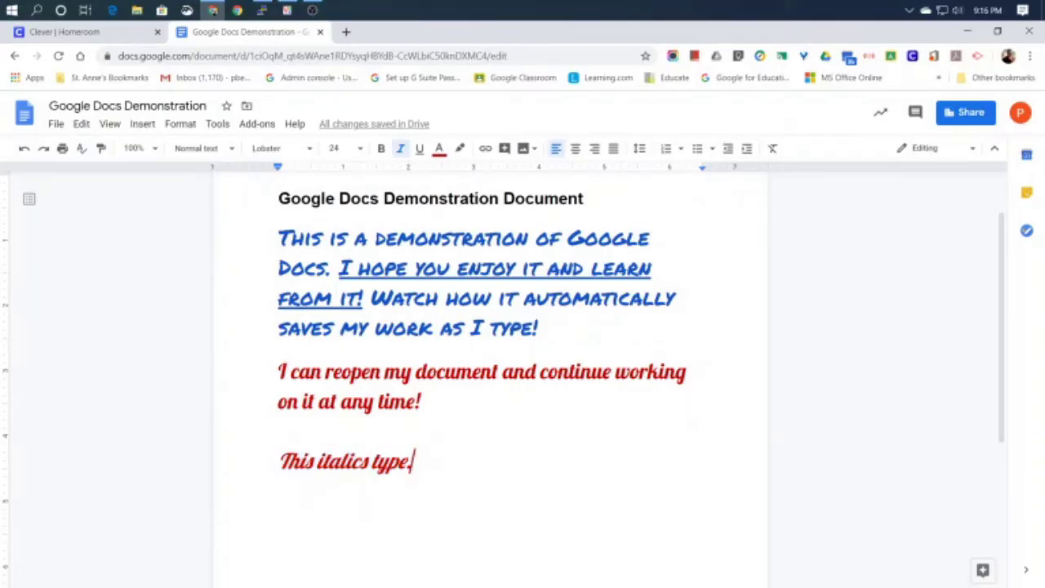
pyautogui.click(278, 424)
# - Insert a bold line 'This bold type.' above the italics example line
pyautogui.press('Return')
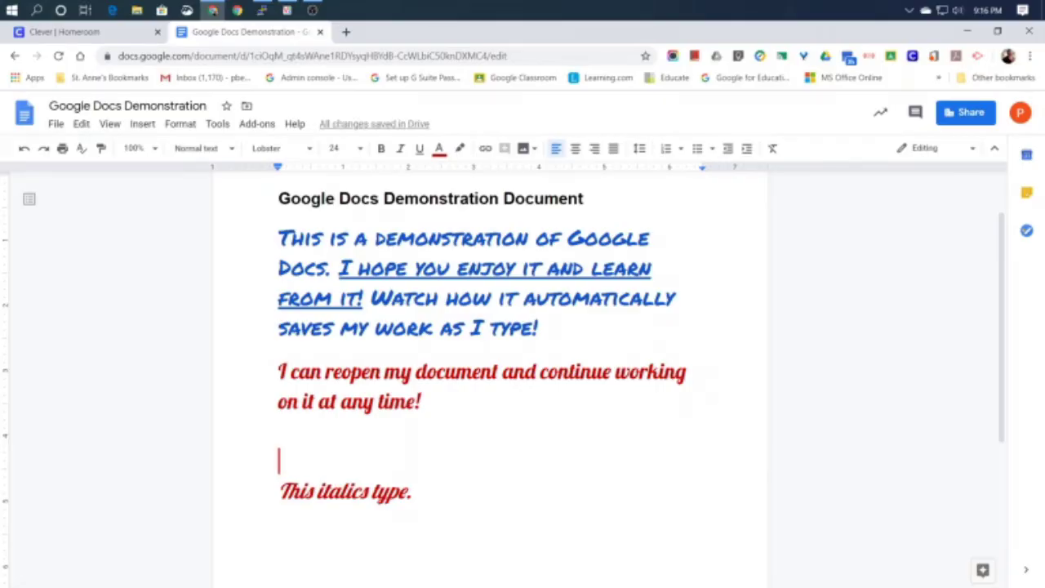
pyautogui.write('Thi')
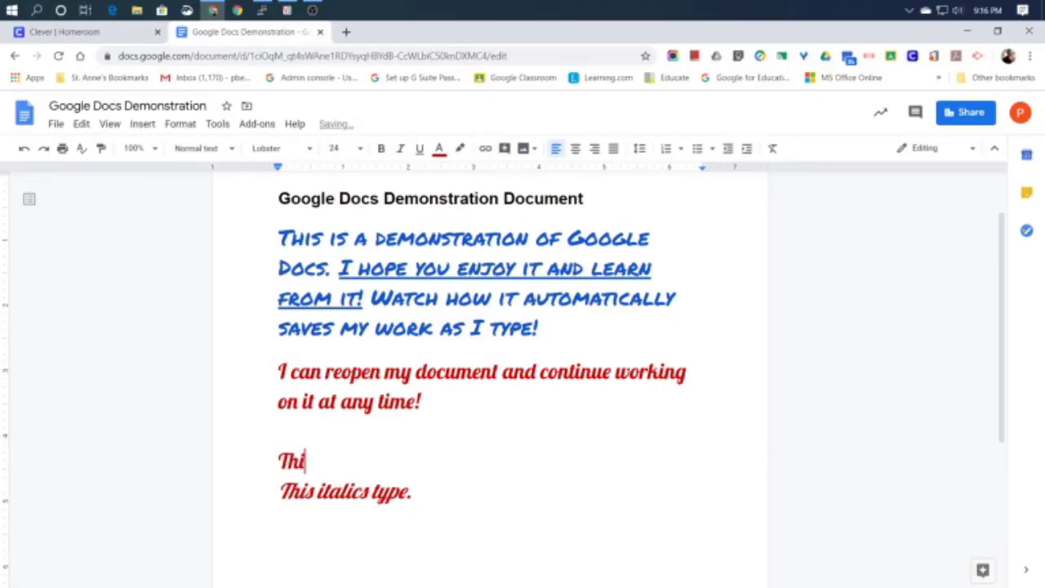
pyautogui.write('s bold type.')
pyautogui.hotkey('ctrl', 'shift', 'Left')
pyautogui.hotkey('ctrl', 'shift', 'Left')
pyautogui.hotkey('ctrl', 'shift', 'Left')
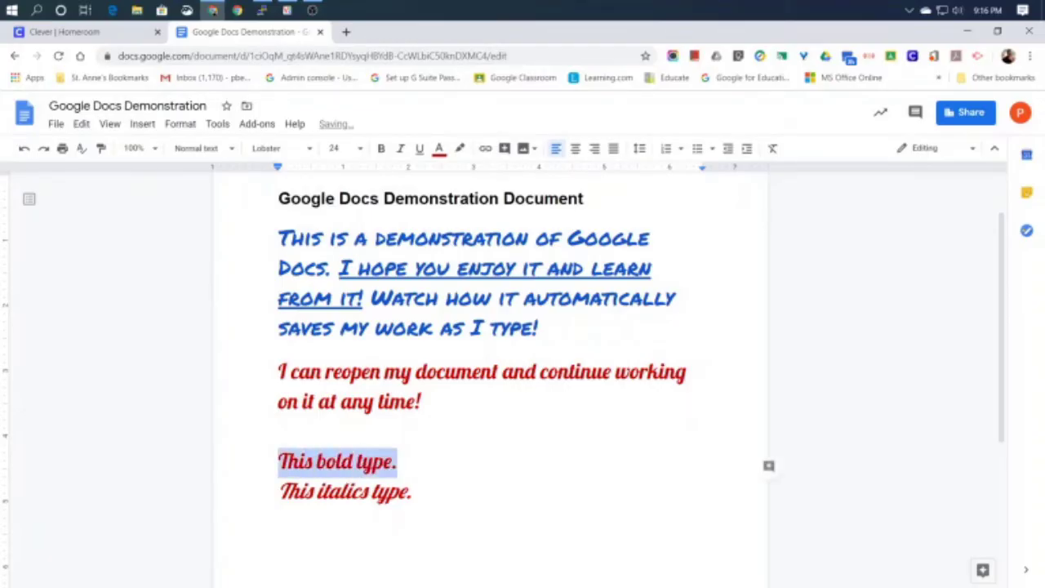
pyautogui.click(381, 151)
# - Add 'This is underlined type.' below the italics line, underlined and not italic
pyautogui.click(413, 490)
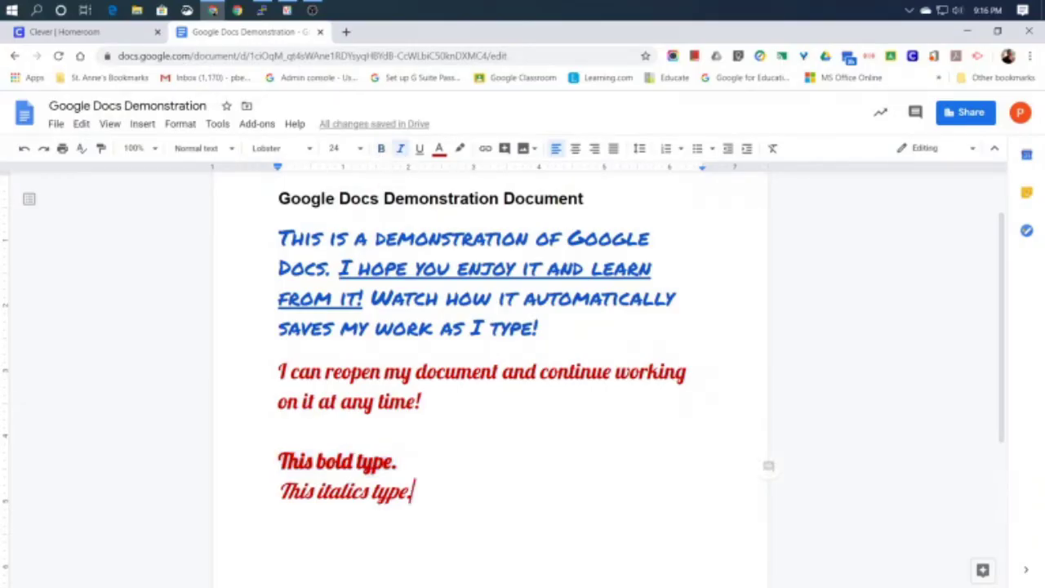
pyautogui.press('Return')
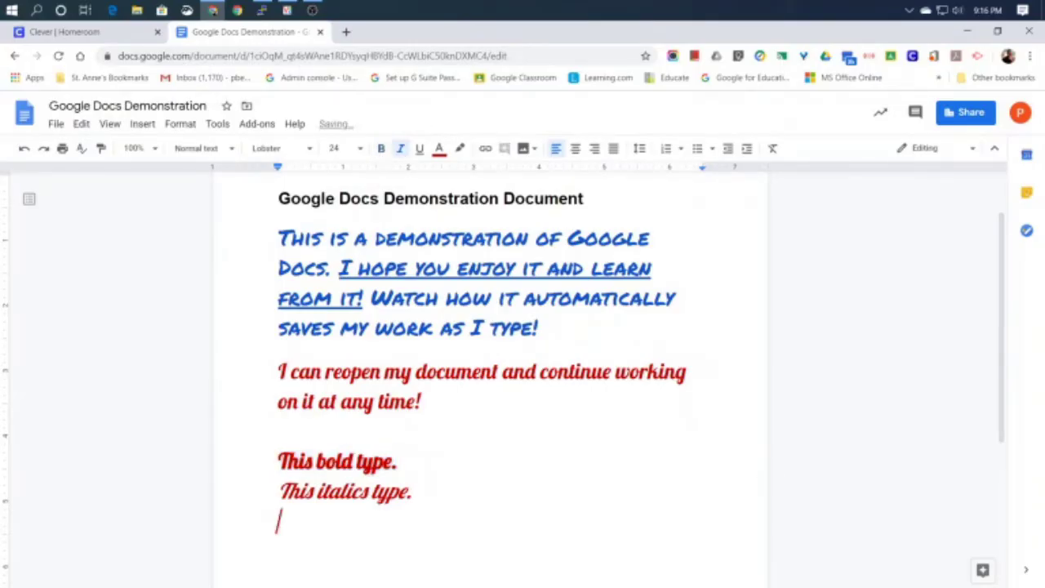
pyautogui.write('This is underlined tuyp')
pyautogui.press('BackSpace')
pyautogui.press('BackSpace')
pyautogui.press('BackSpace')
pyautogui.press('BackSpace')
pyautogui.write('type.')
pyautogui.hotkey('ctrl', 'shift', 'Left')
pyautogui.hotkey('ctrl', 'shift', 'Left')
pyautogui.hotkey('ctrl', 'shift', 'Left')
pyautogui.hotkey('ctrl', 'shift', 'Left')
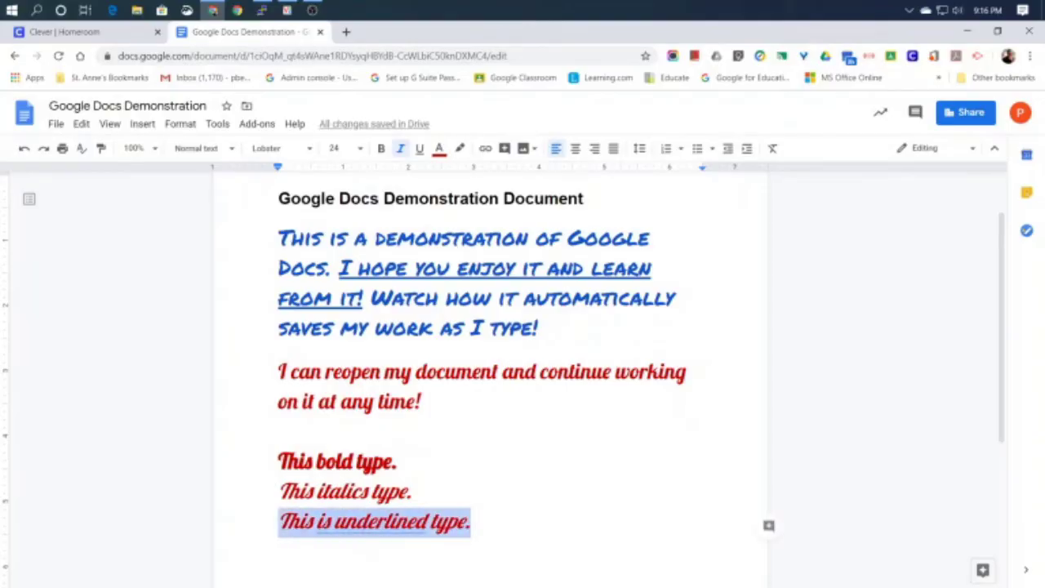
pyautogui.click(420, 149)
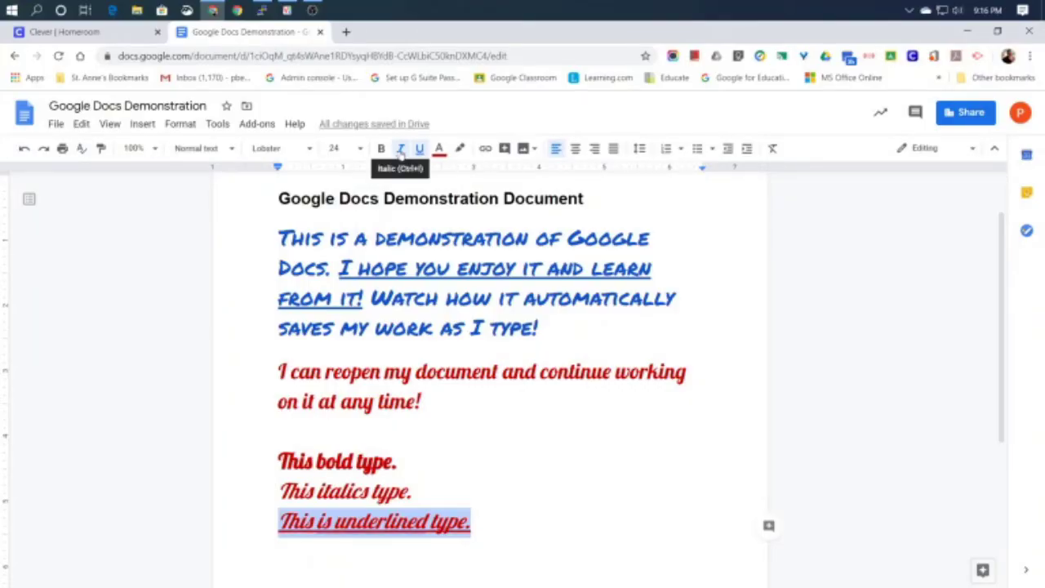
pyautogui.click(400, 149)
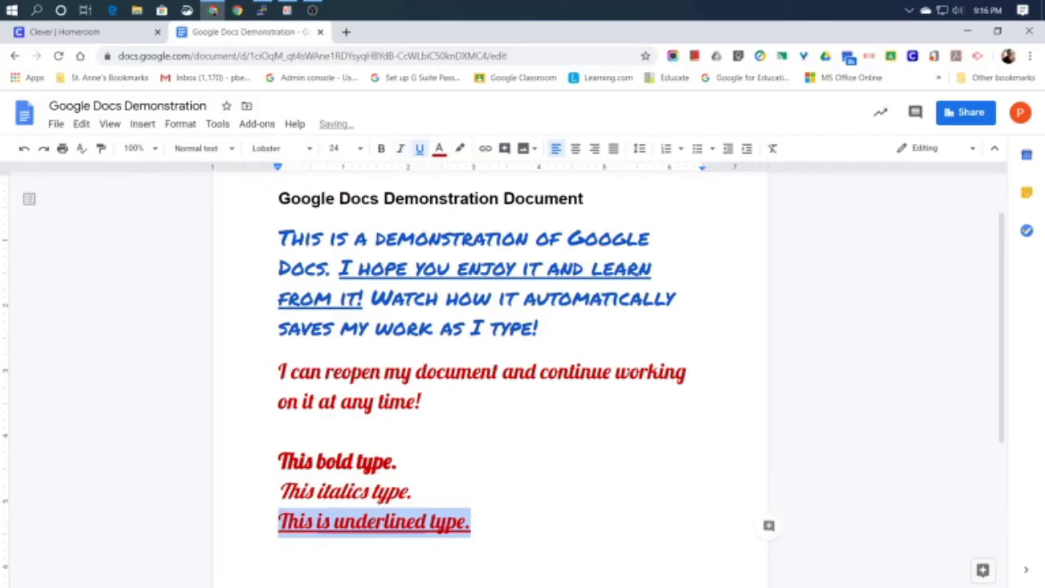
# - Type a new last line 'This is bold, italics, underlined type.' below the underlined line
pyautogui.click(472, 521)
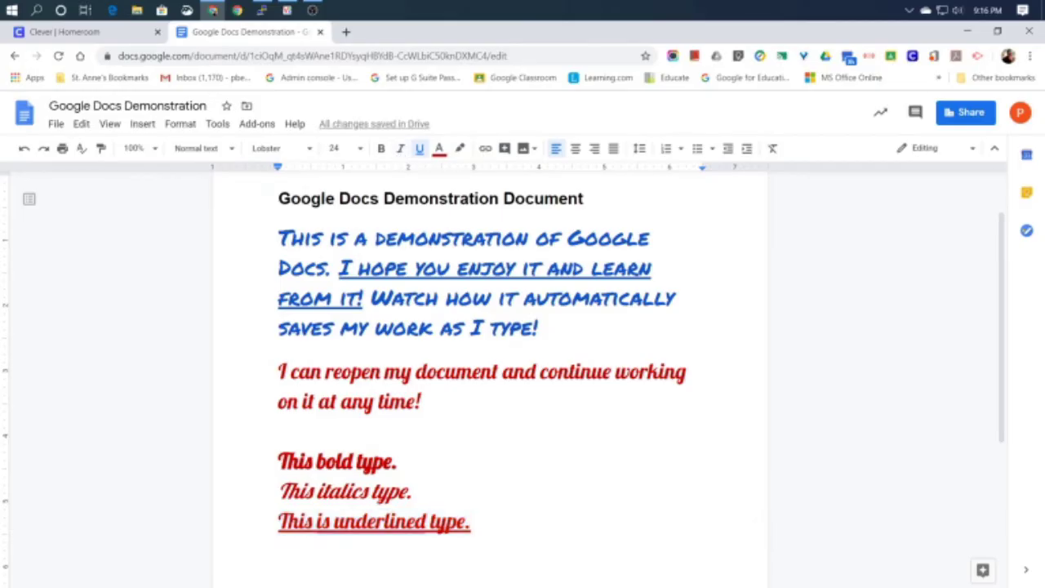
pyautogui.press('Return')
pyautogui.write('This ')
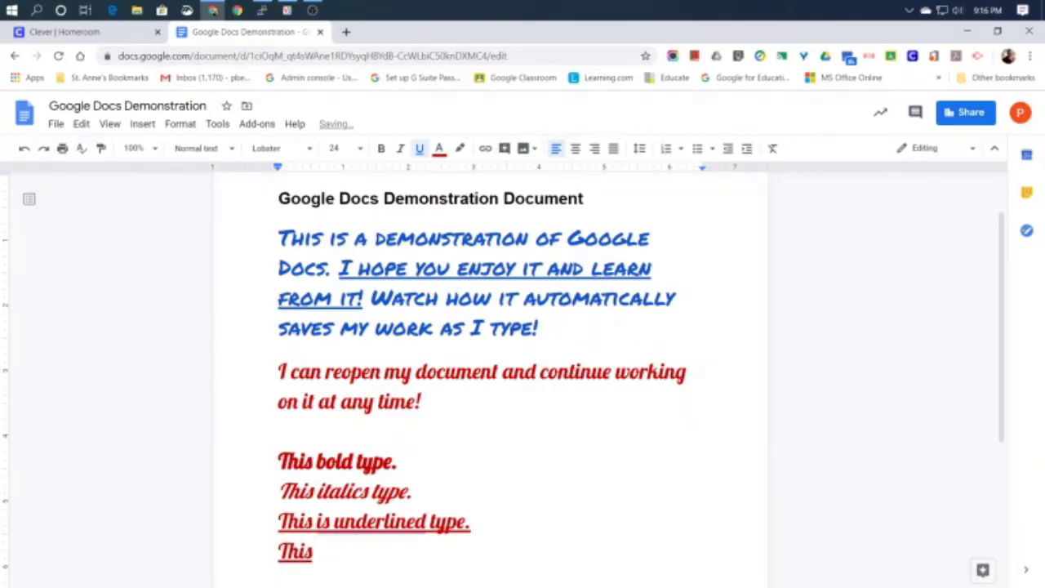
pyautogui.write('is un')
pyautogui.press('BackSpace')
pyautogui.press('BackSpace')
pyautogui.write('bol')
pyautogui.write('d, un')
pyautogui.press('BackSpace')
pyautogui.press('BackSpace')
pyautogui.write('italics, underlined type.')
# - Make that last line italic and bold as well as underlined
pyautogui.hotkey('ctrl', 'shift', 'Left')
pyautogui.hotkey('ctrl', 'shift', 'Left')
pyautogui.hotkey('ctrl', 'shift', 'Left')
pyautogui.hotkey('ctrl', 'shift', 'Left')
pyautogui.hotkey('ctrl', 'shift', 'Left')
pyautogui.hotkey('ctrl', 'shift', 'Left')
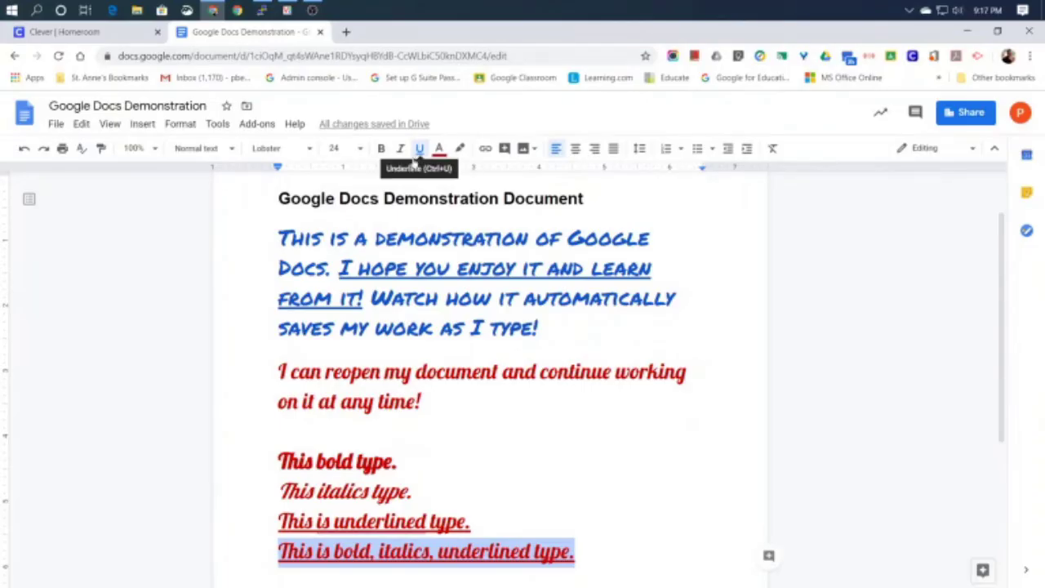
pyautogui.click(400, 148)
pyautogui.click(380, 148)
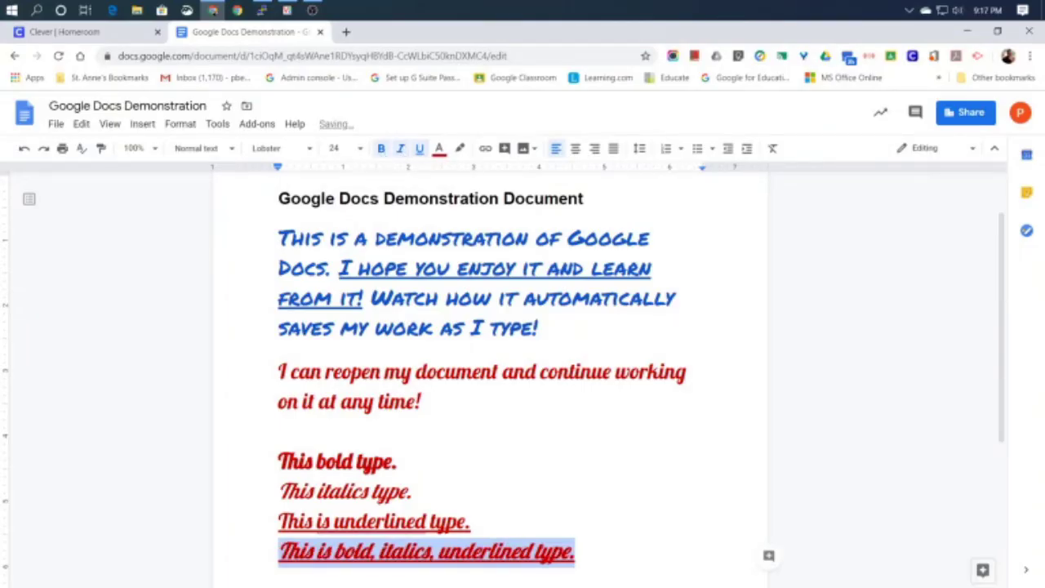
pyautogui.click(576, 552)
pyautogui.scroll(-2, 523, 367)
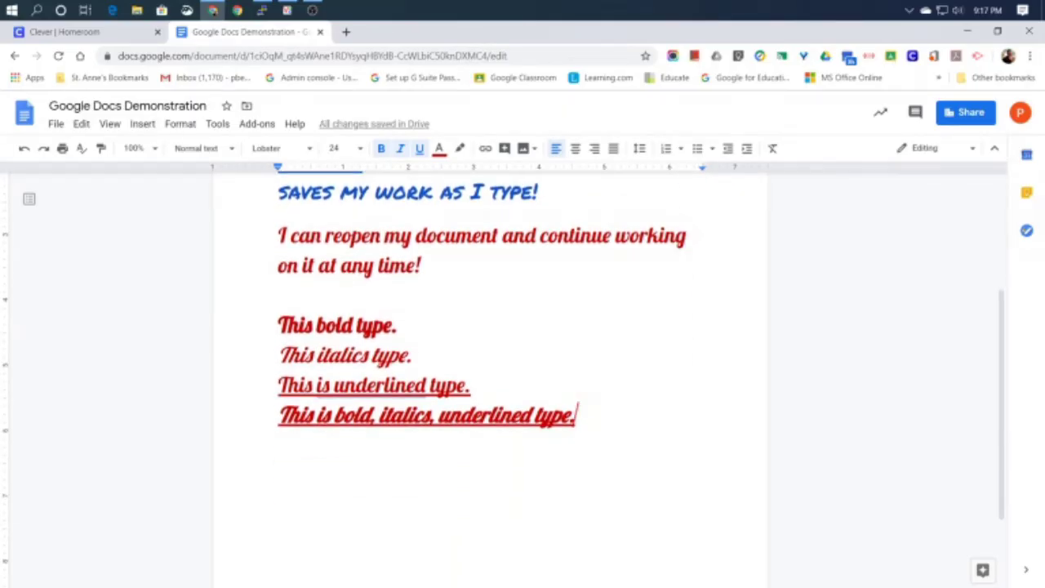
# - Change the text colour of the four example lines from red to black
pyautogui.moveTo(575, 416); pyautogui.dragTo(278, 325)
pyautogui.click(439, 151)
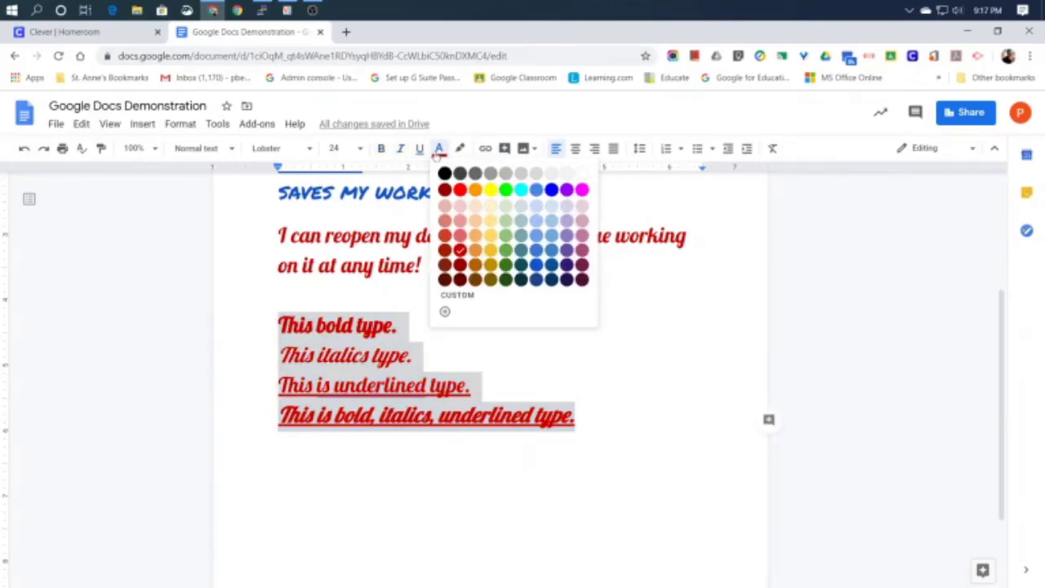
pyautogui.click(443, 172)
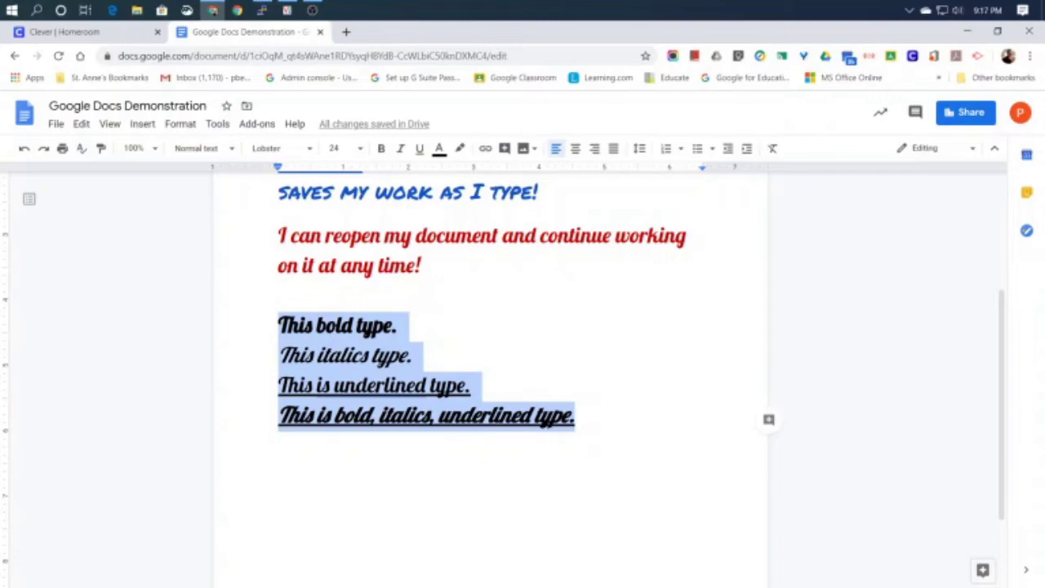
pyautogui.click(280, 438)
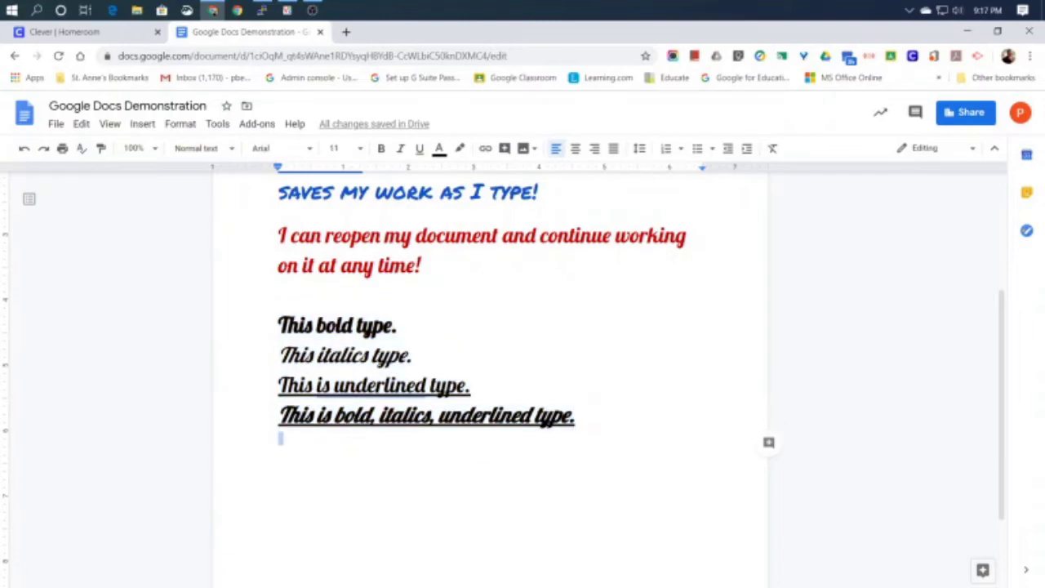
# - Select the line 'This bold type.'
pyautogui.hotkey('shift', 'Left')
pyautogui.click(278, 325)
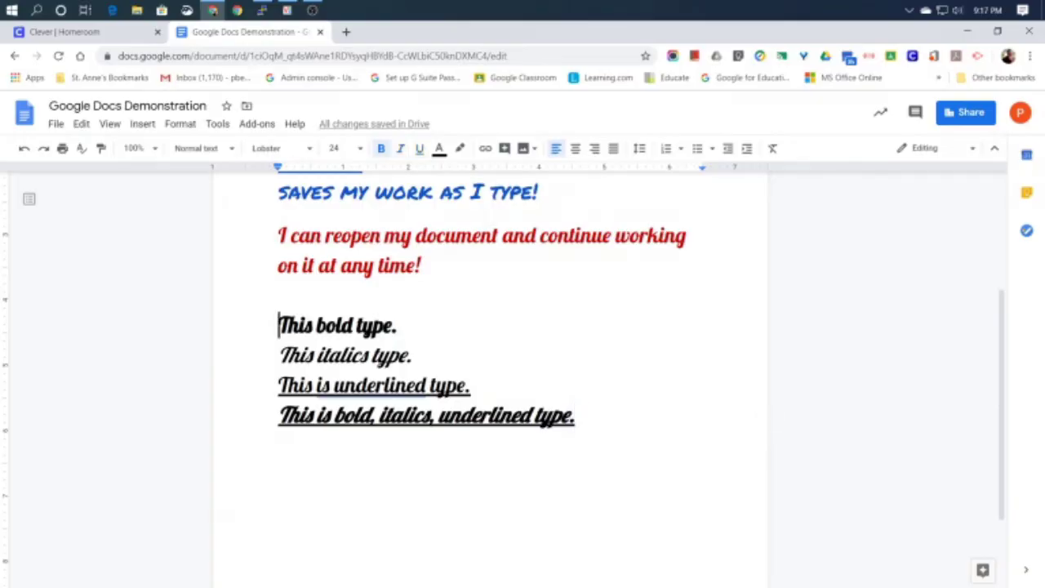
pyautogui.moveTo(277, 325); pyautogui.dragTo(398, 325)
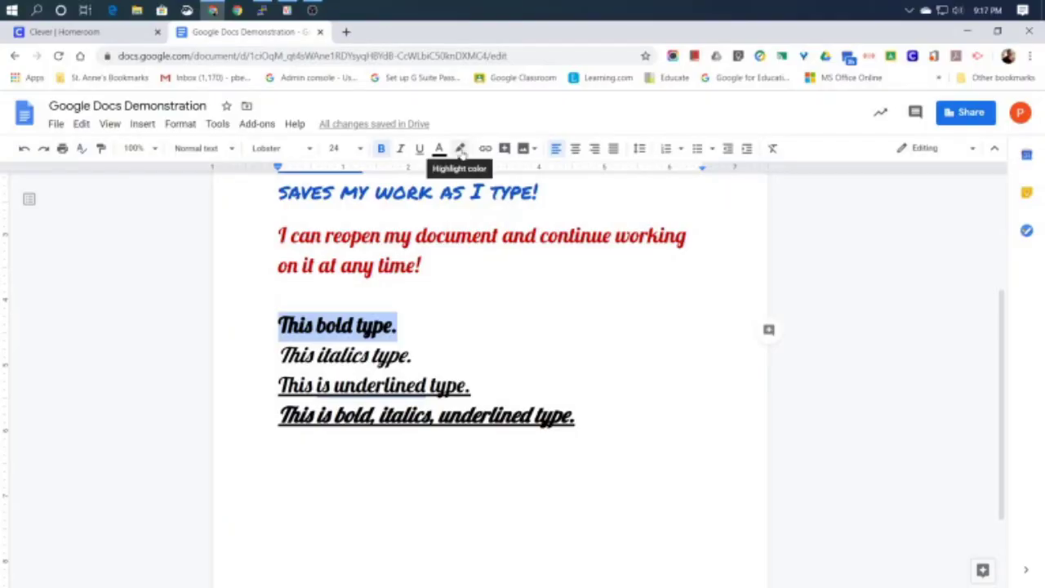
# - Highlight 'This bold type.' in yellow
pyautogui.click(461, 150)
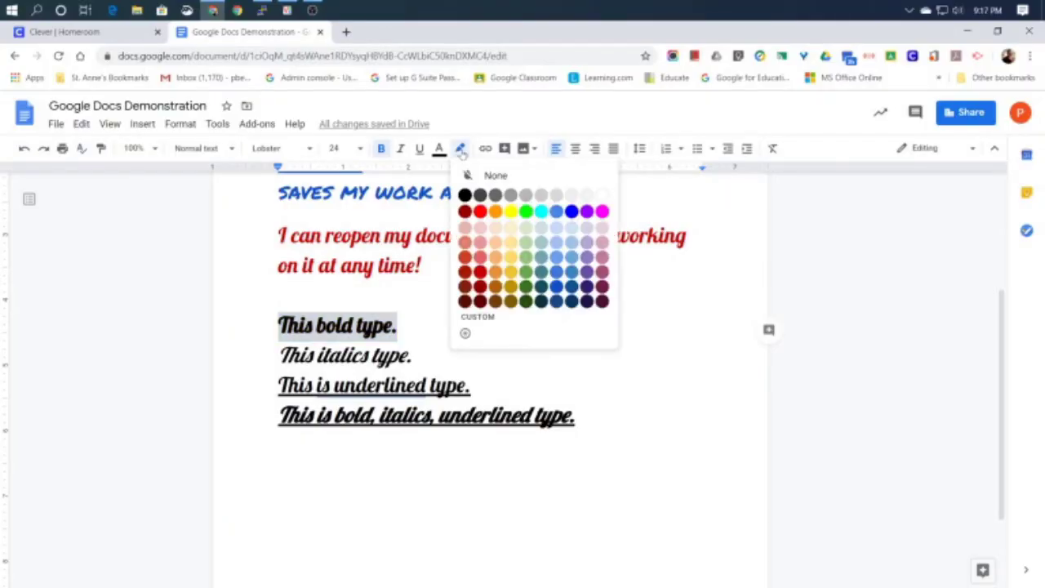
pyautogui.click(509, 211)
pyautogui.click(398, 325)
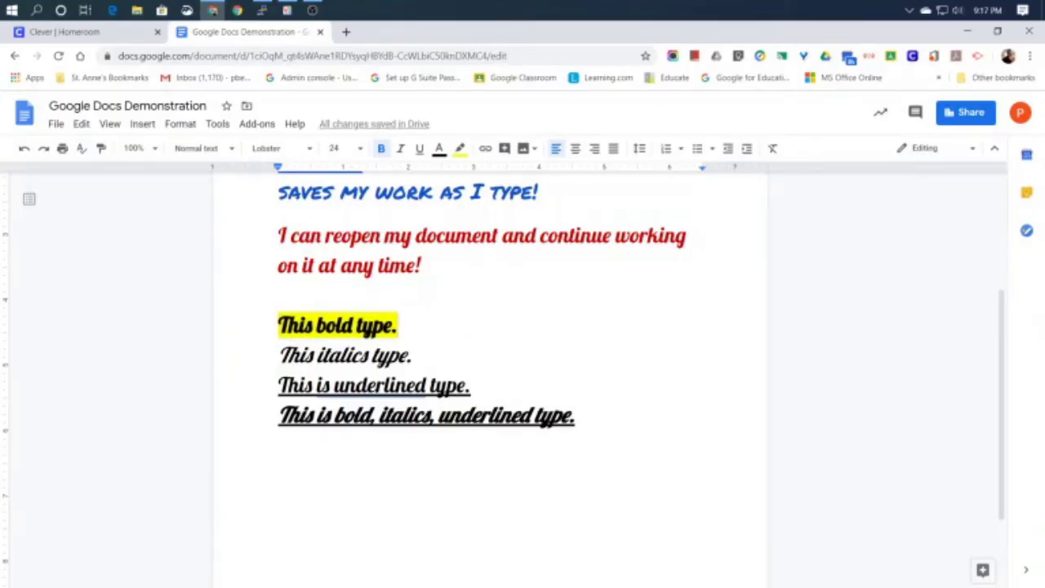
# - Highlight 'This italics type.' in cyan
pyautogui.moveTo(412, 355); pyautogui.dragTo(278, 356)
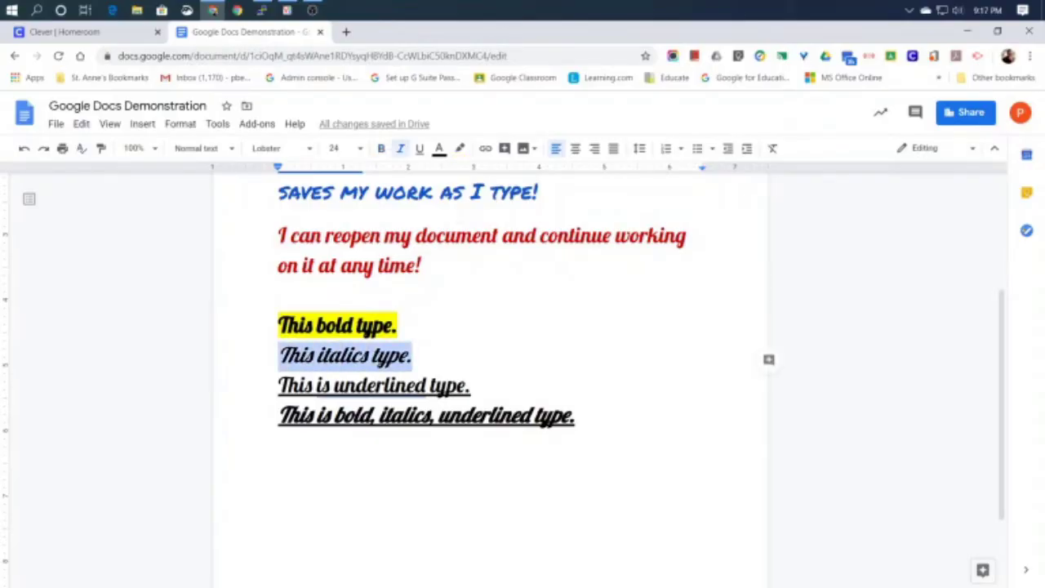
pyautogui.click(460, 148)
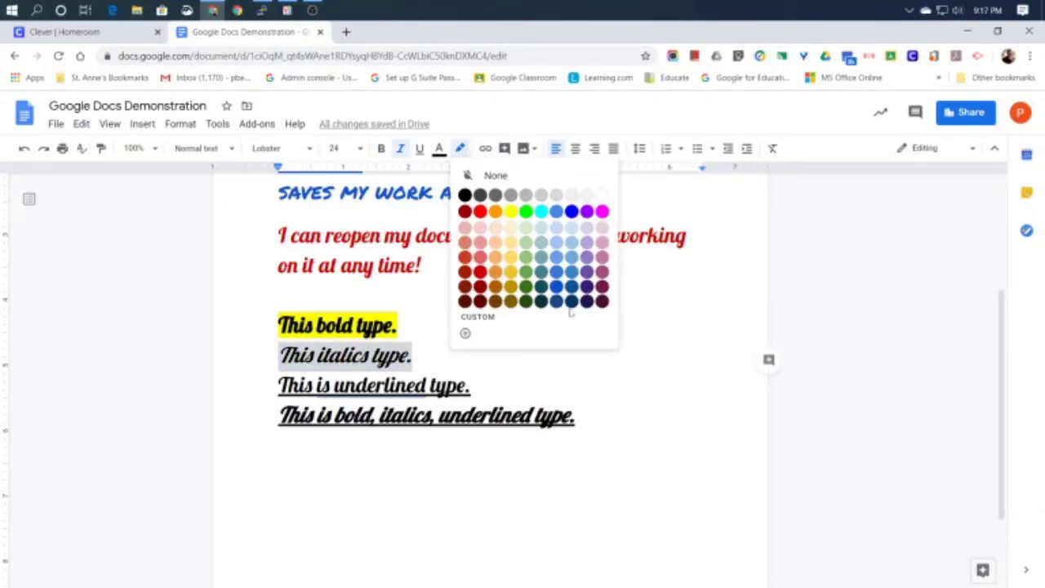
pyautogui.click(541, 212)
pyautogui.click(413, 355)
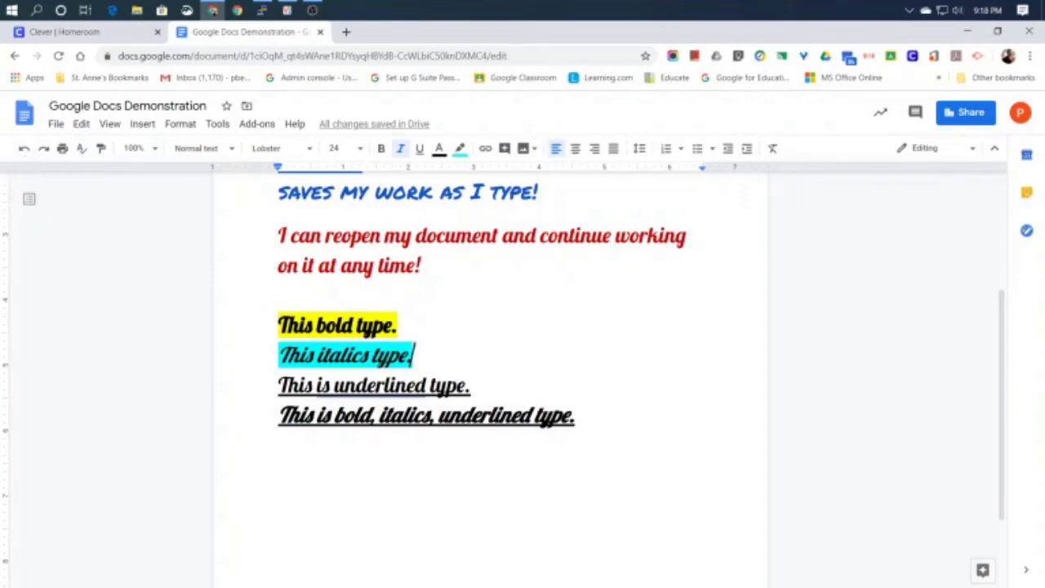
# - Undo the cyan and yellow highlights so the two lines are unhighlighted again
pyautogui.click(24, 148)
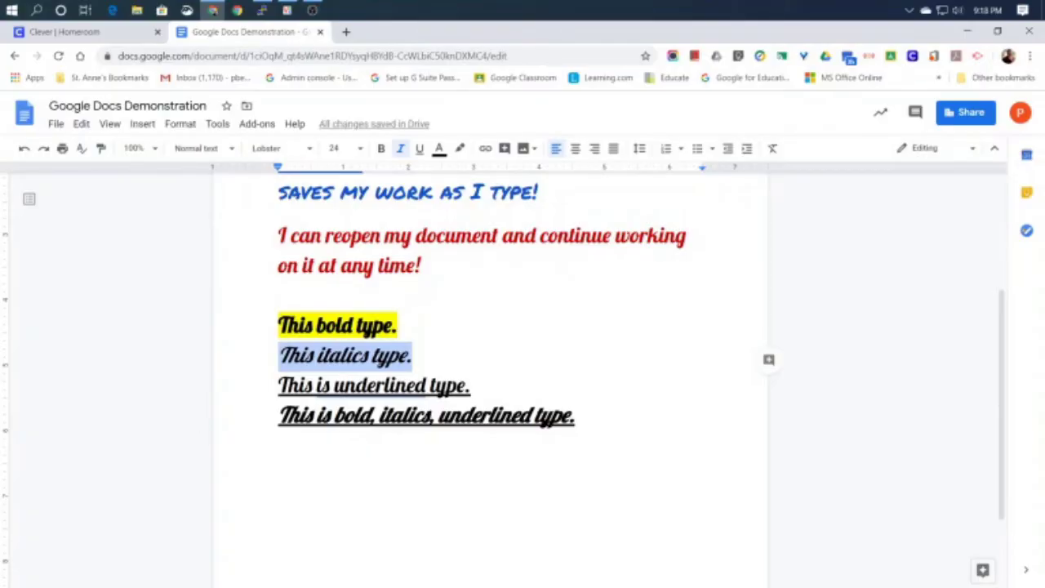
pyautogui.click(413, 355)
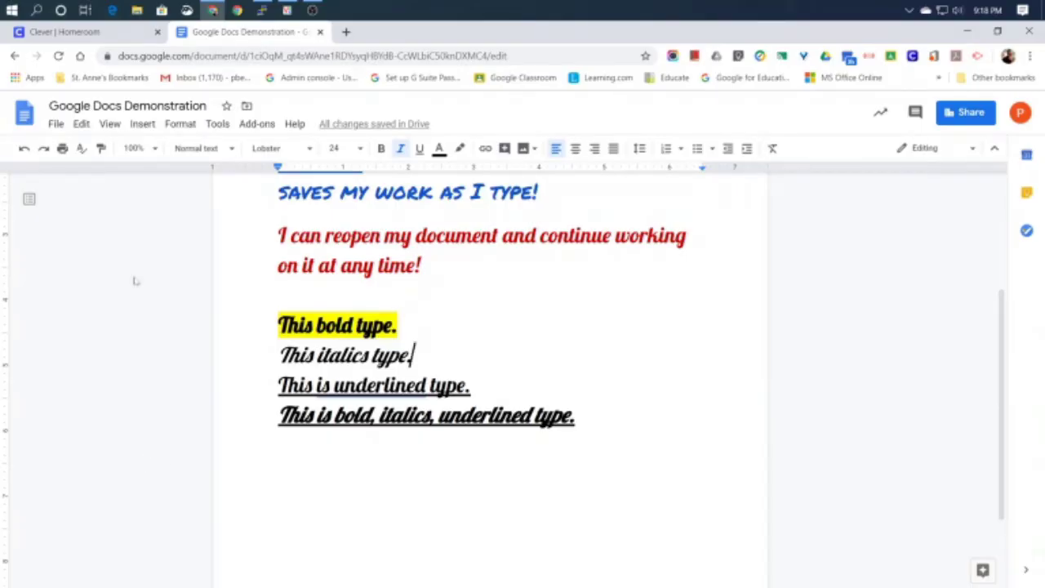
pyautogui.click(23, 150)
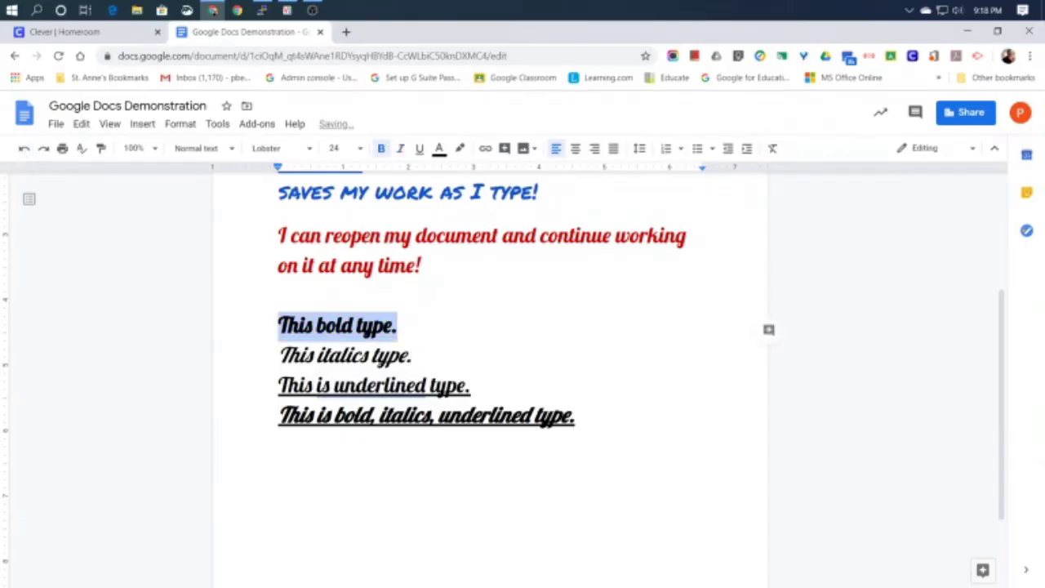
pyautogui.click(412, 355)
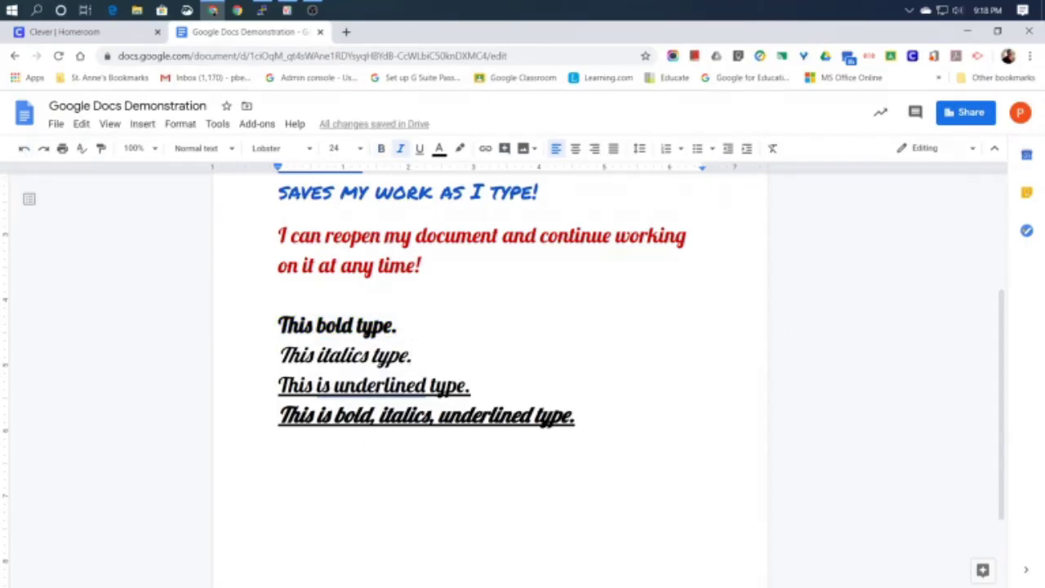
pyautogui.click(576, 417)
# - On a new plain line, type 'This is highlighted text.' with dark yellow highlight
pyautogui.press('Return')
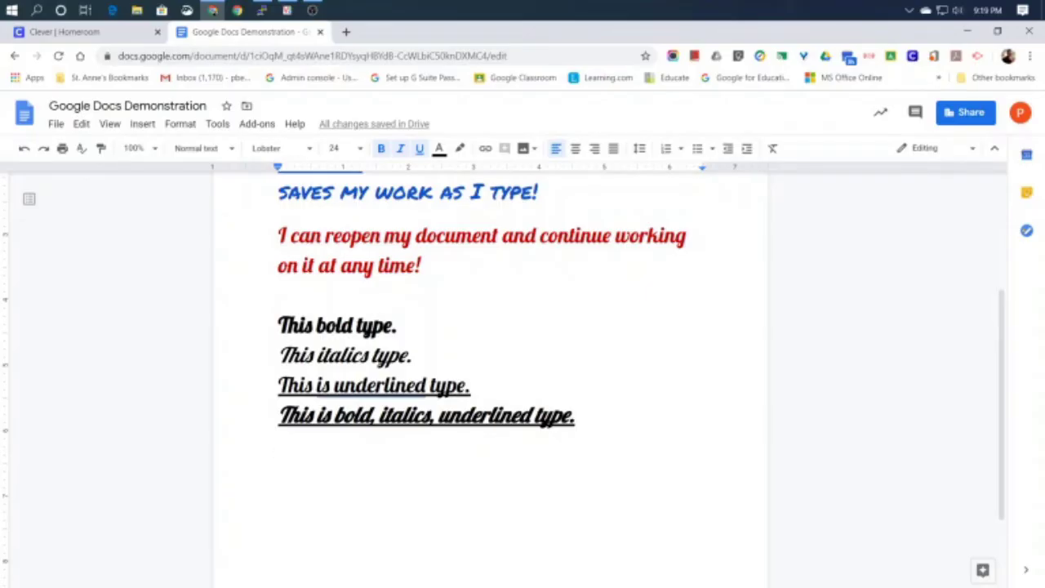
pyautogui.click(380, 148)
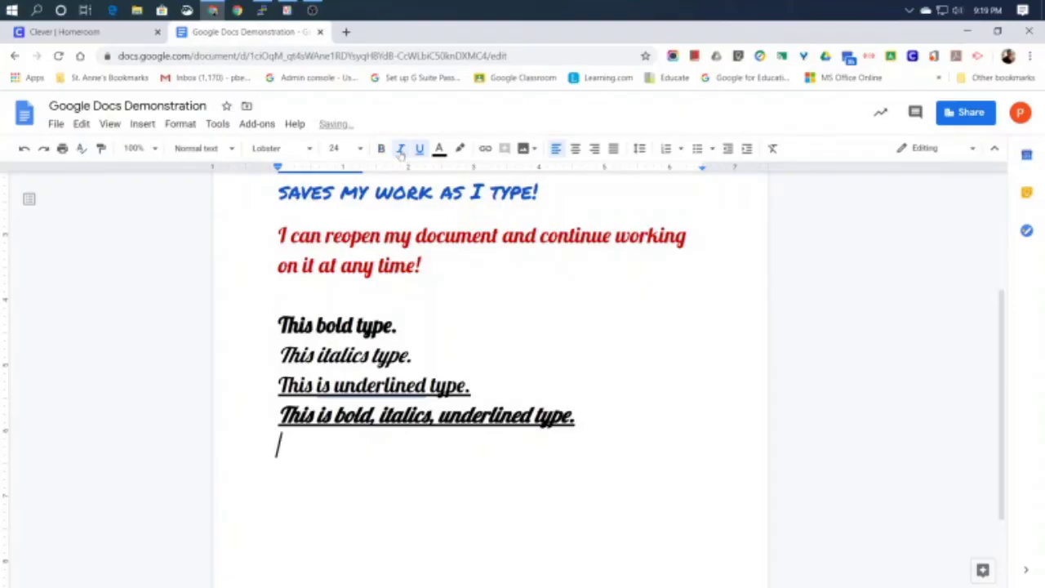
pyautogui.click(401, 148)
pyautogui.click(420, 149)
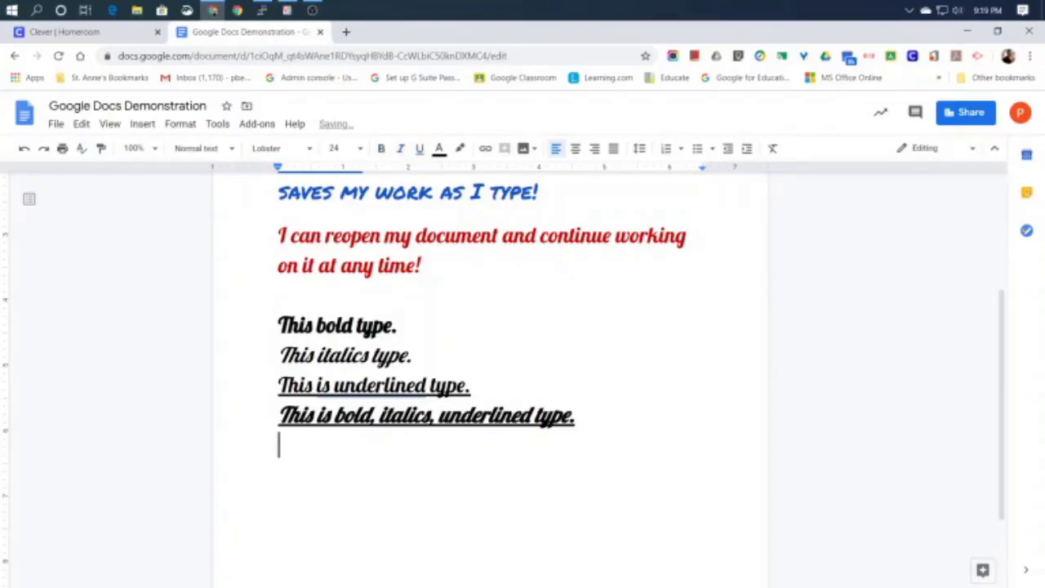
pyautogui.click(461, 149)
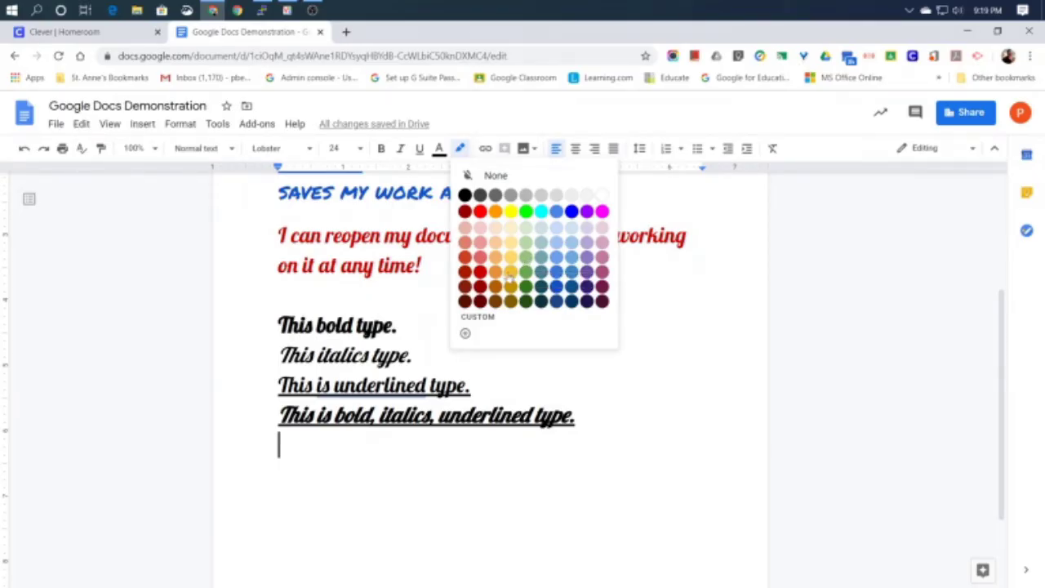
pyautogui.click(510, 278)
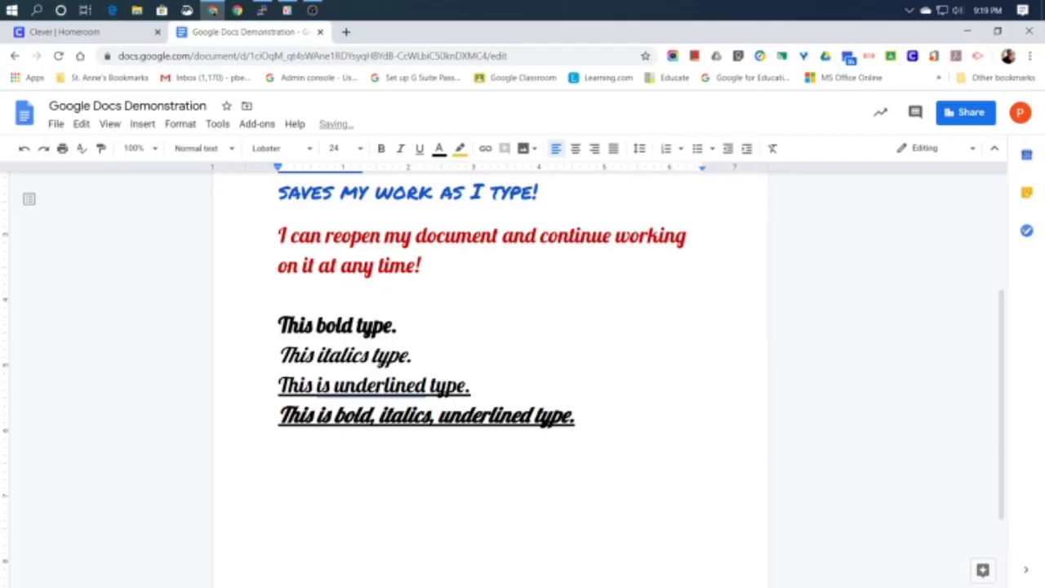
pyautogui.write('This i')
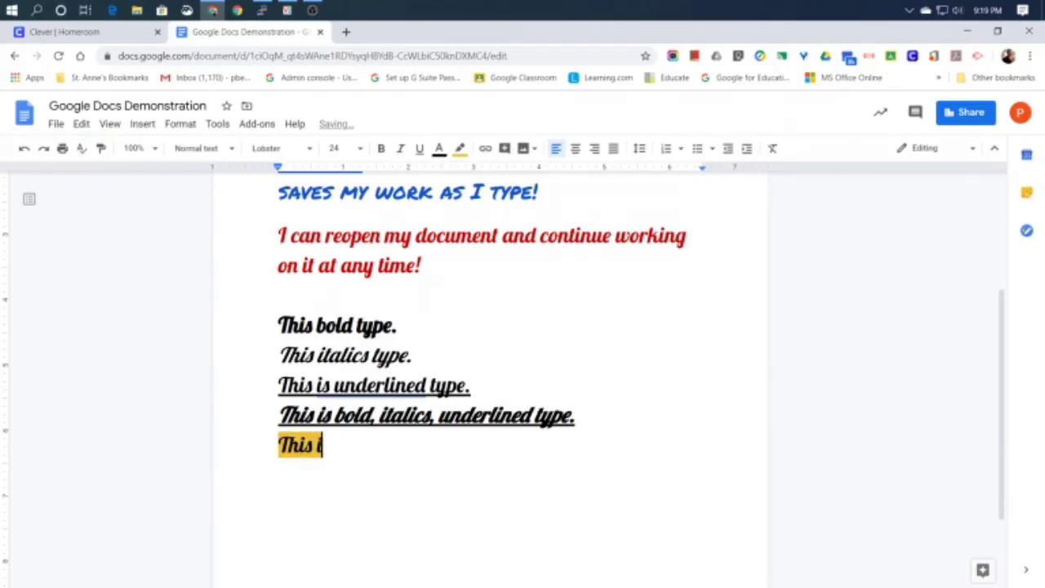
pyautogui.write('s highlighted t')
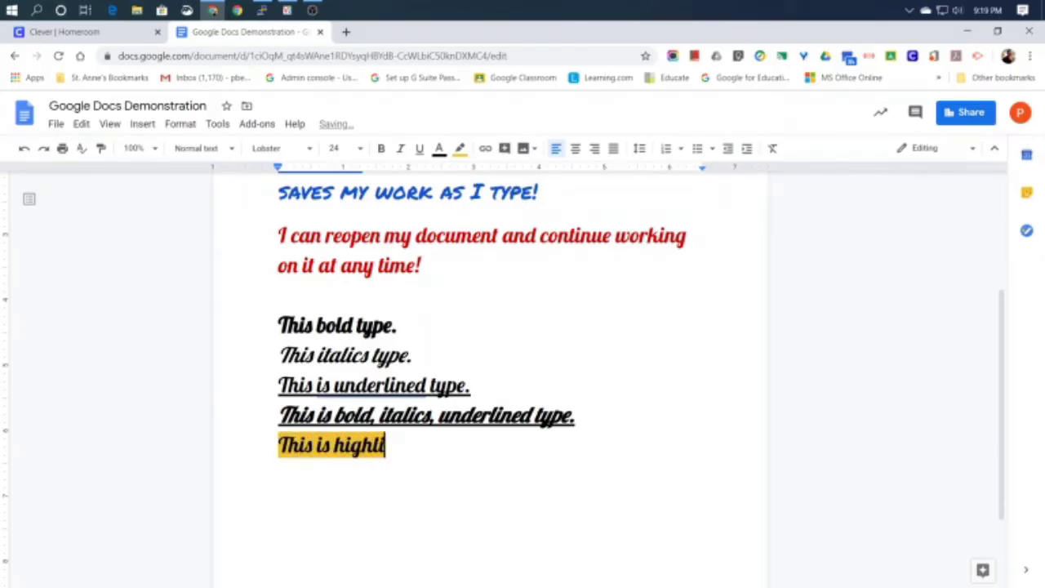
pyautogui.write('ext.')
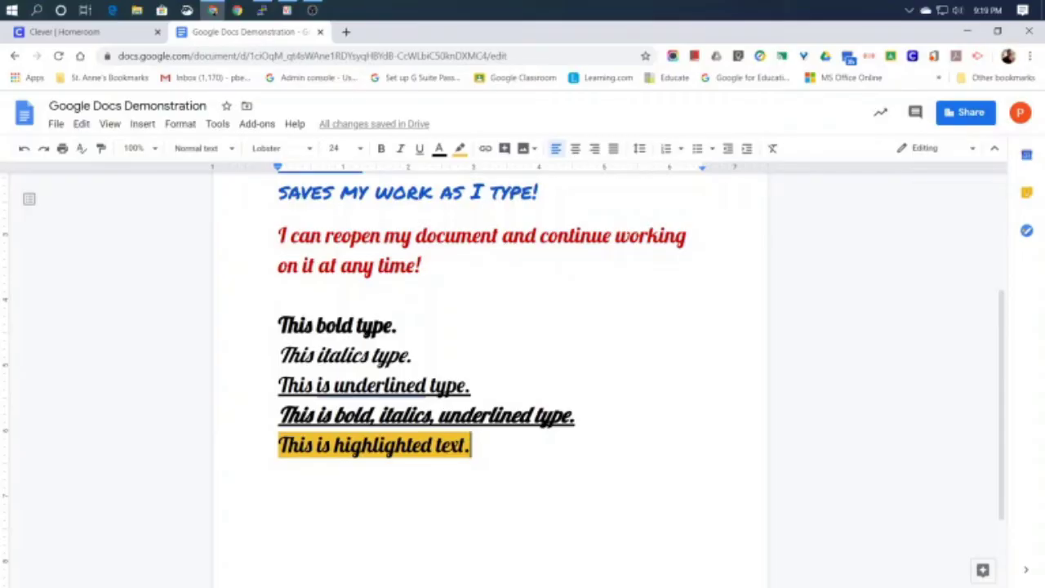
# - Copy the five formatted sample lines with Edit > Copy
pyautogui.scroll(3, 490, 368)
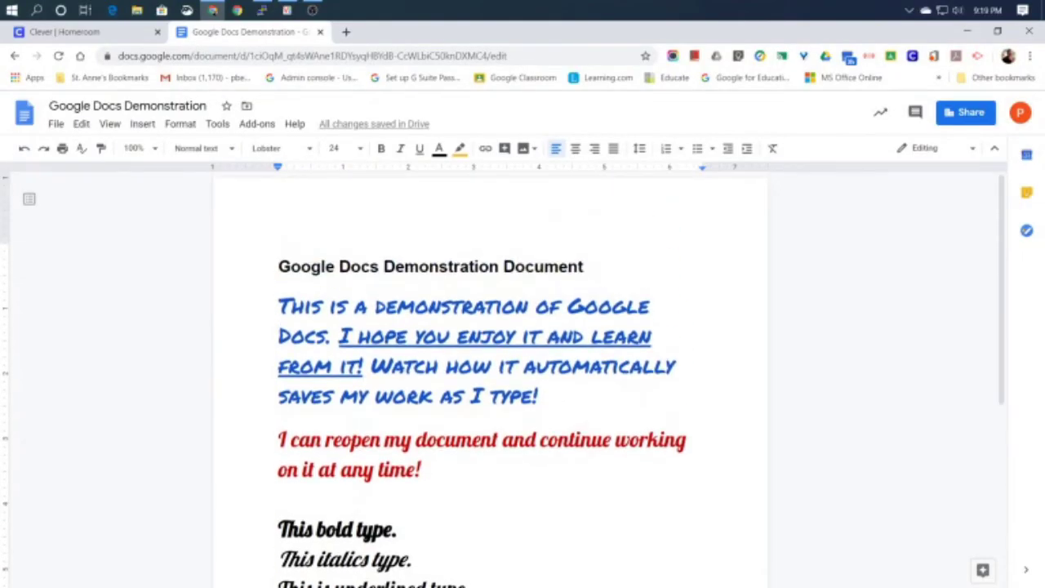
pyautogui.scroll(-3, 491, 368)
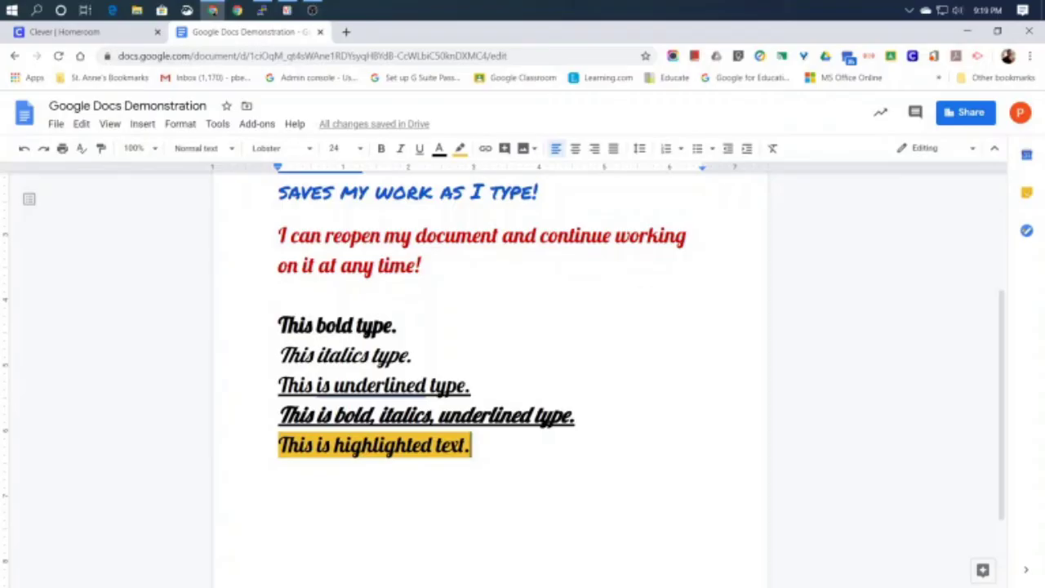
pyautogui.moveTo(278, 325); pyautogui.dragTo(482, 448)
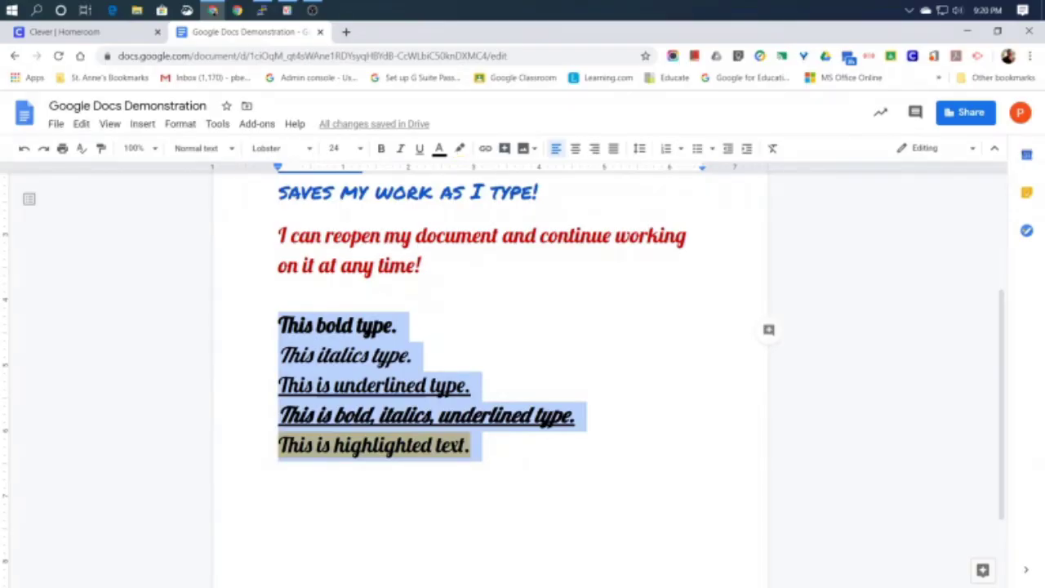
pyautogui.click(278, 467)
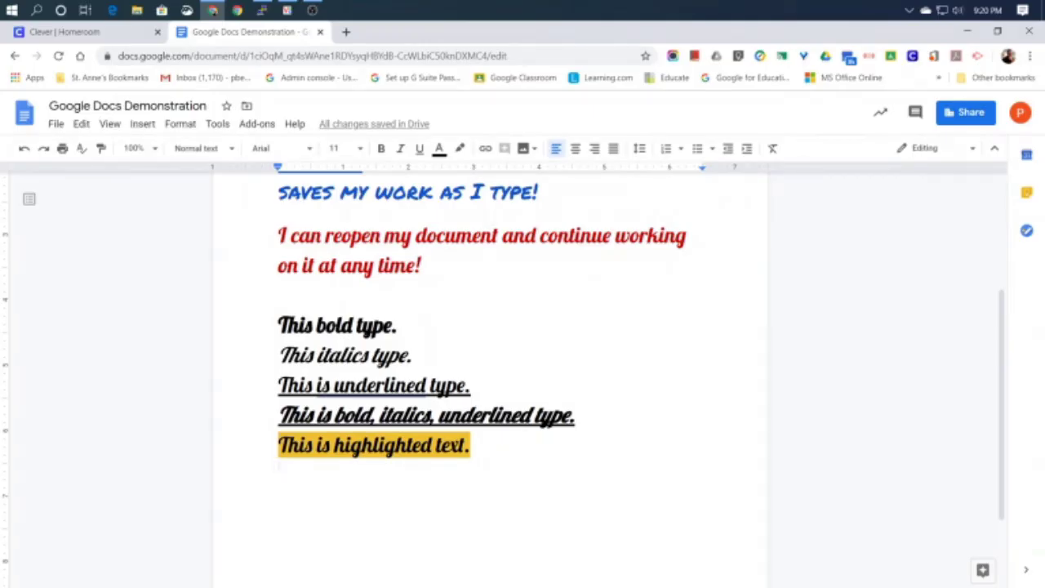
pyautogui.moveTo(470, 445); pyautogui.dragTo(278, 325)
pyautogui.hotkey('ctrl', 'c')
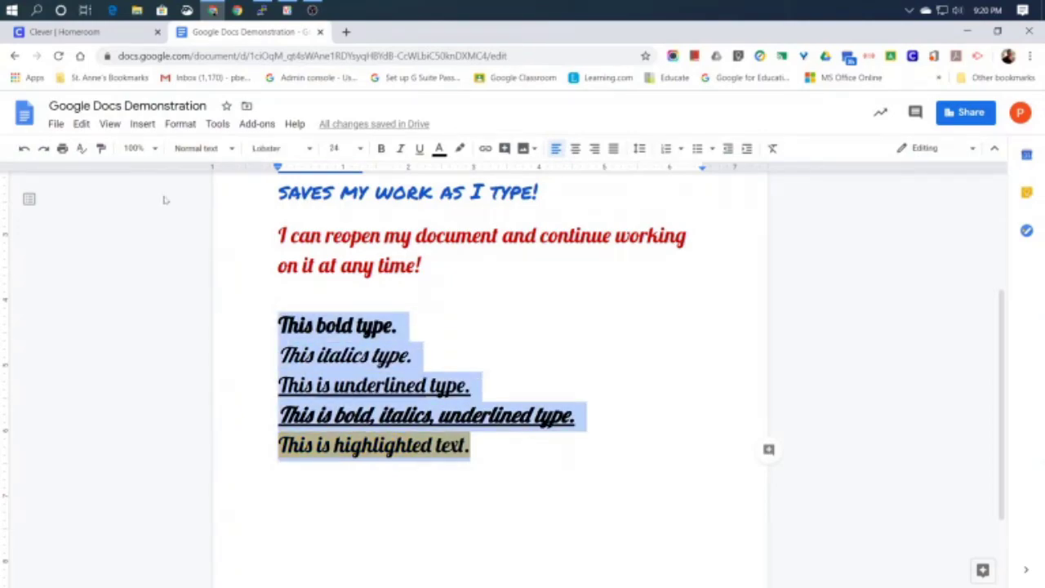
pyautogui.click(82, 125)
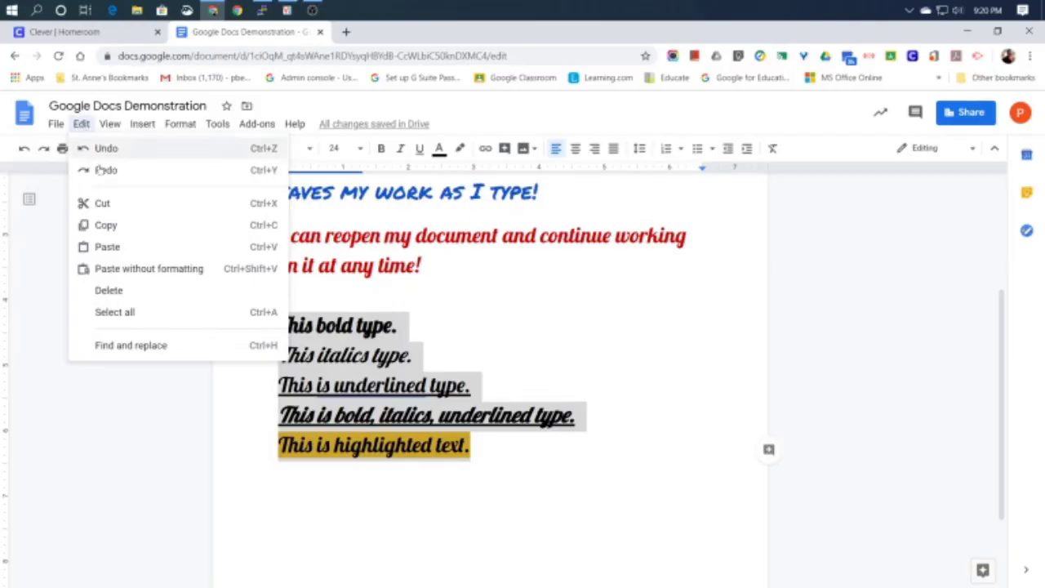
pyautogui.click(117, 228)
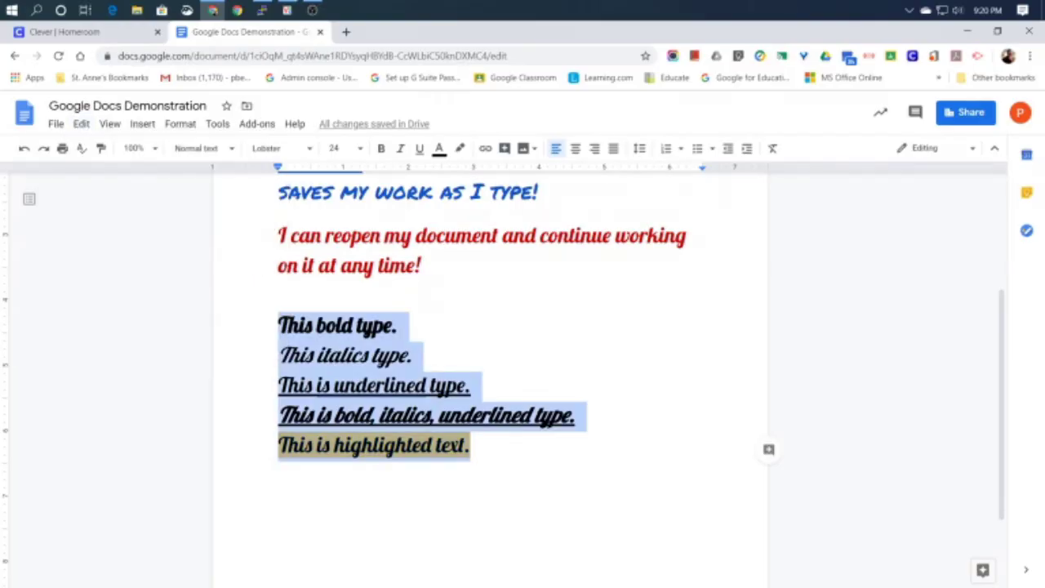
# - Paste the copied lines below the highlighted line after a blank line
pyautogui.click(471, 446)
pyautogui.press('Return')
pyautogui.press('Return')
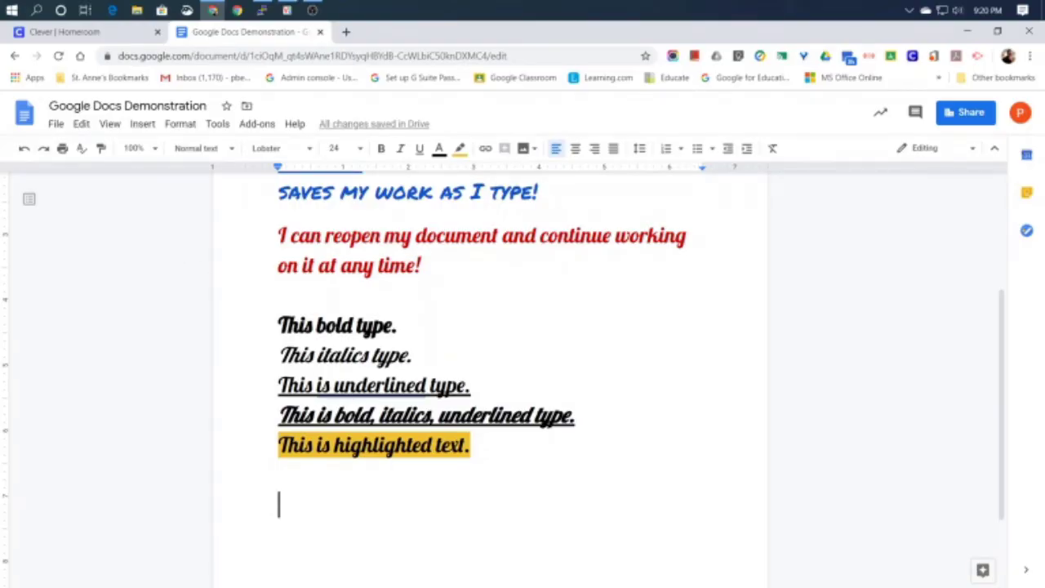
pyautogui.click(80, 124)
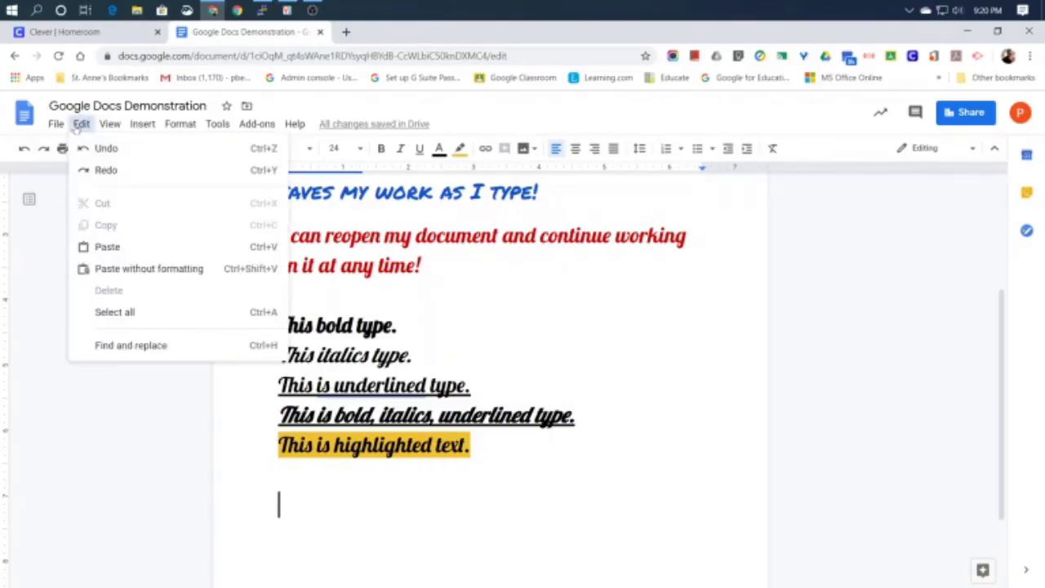
pyautogui.click(104, 245)
pyautogui.scroll(2, 490, 367)
# - Check that the copy runs onto page 2, then select the blue introductory paragraph
pyautogui.scroll(-2, 491, 368)
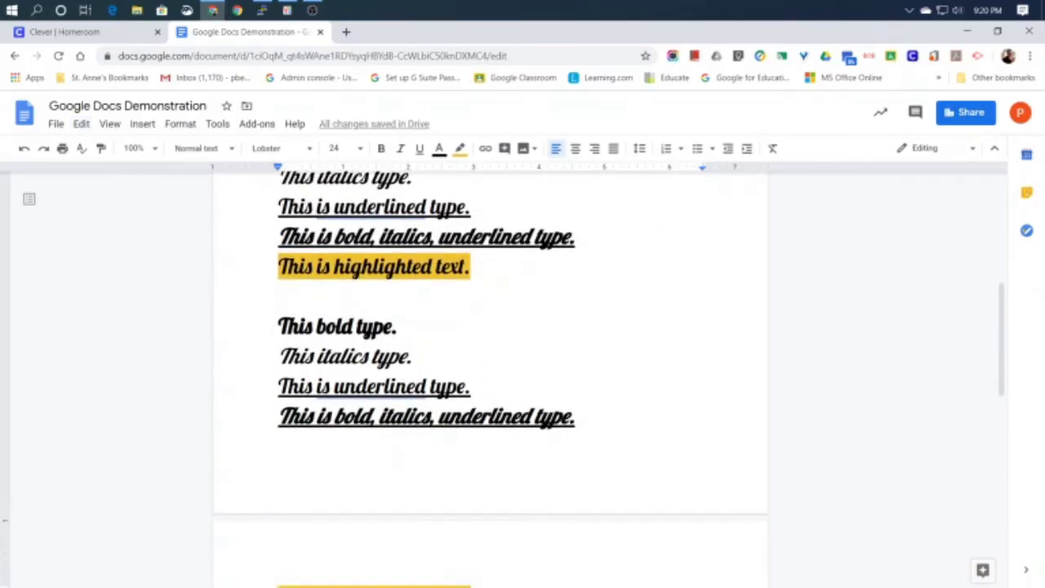
pyautogui.scroll(1, 490, 368)
pyautogui.scroll(-3, 490, 368)
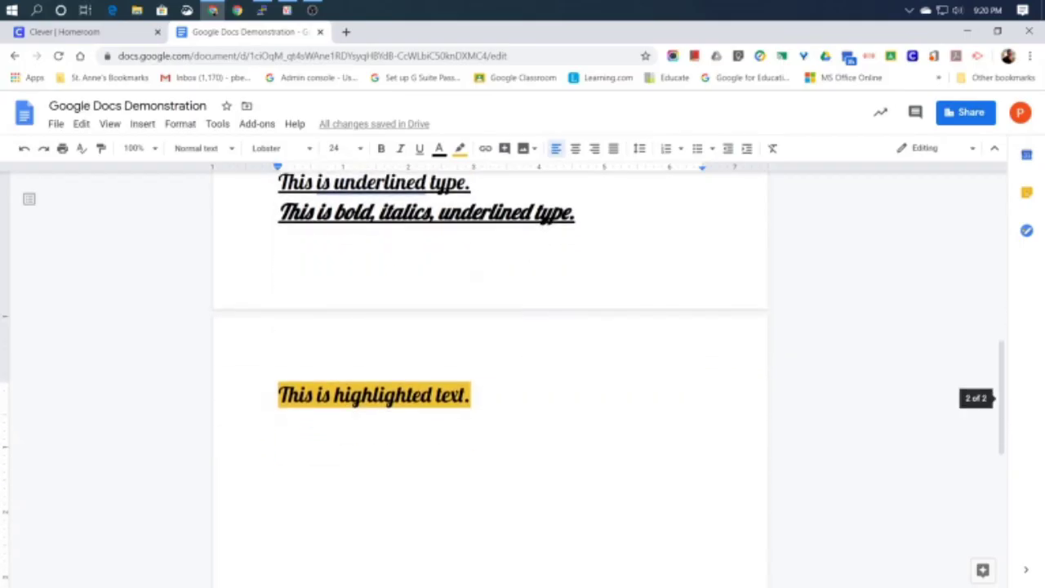
pyautogui.scroll(3, 490, 368)
pyautogui.scroll(-3, 490, 367)
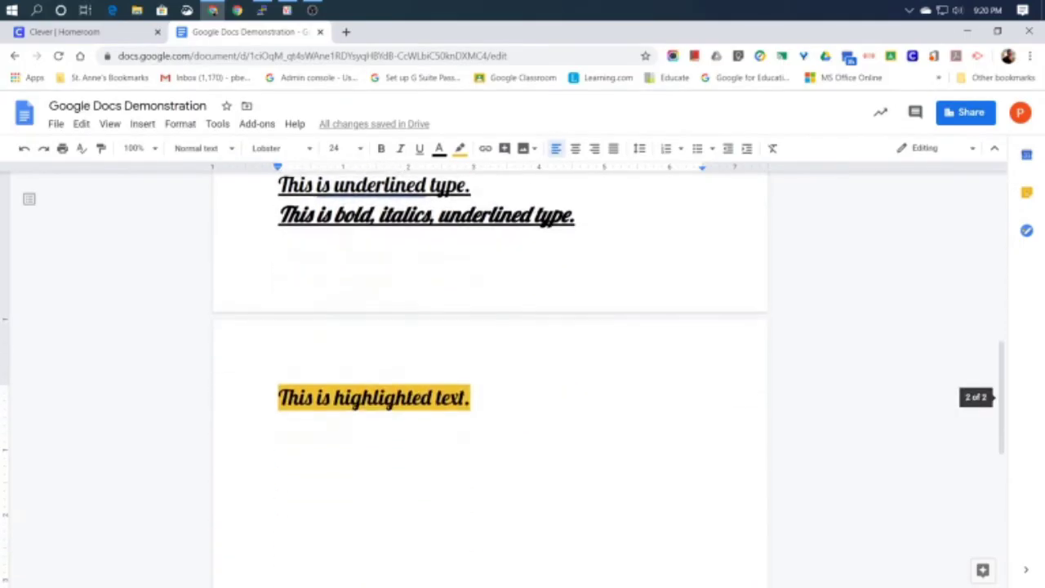
pyautogui.scroll(2, 490, 368)
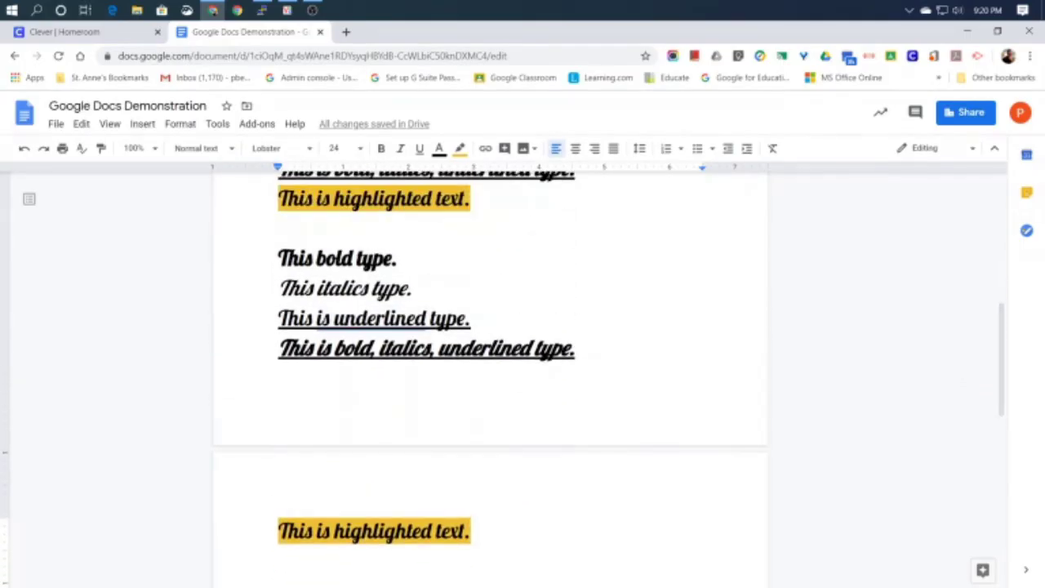
pyautogui.scroll(1, 490, 367)
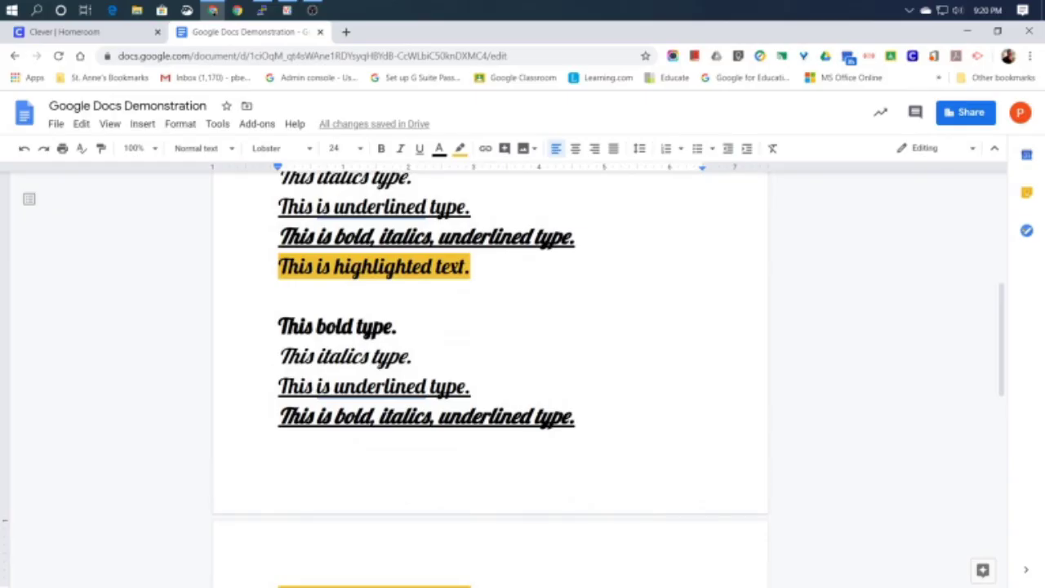
pyautogui.scroll(3, 490, 368)
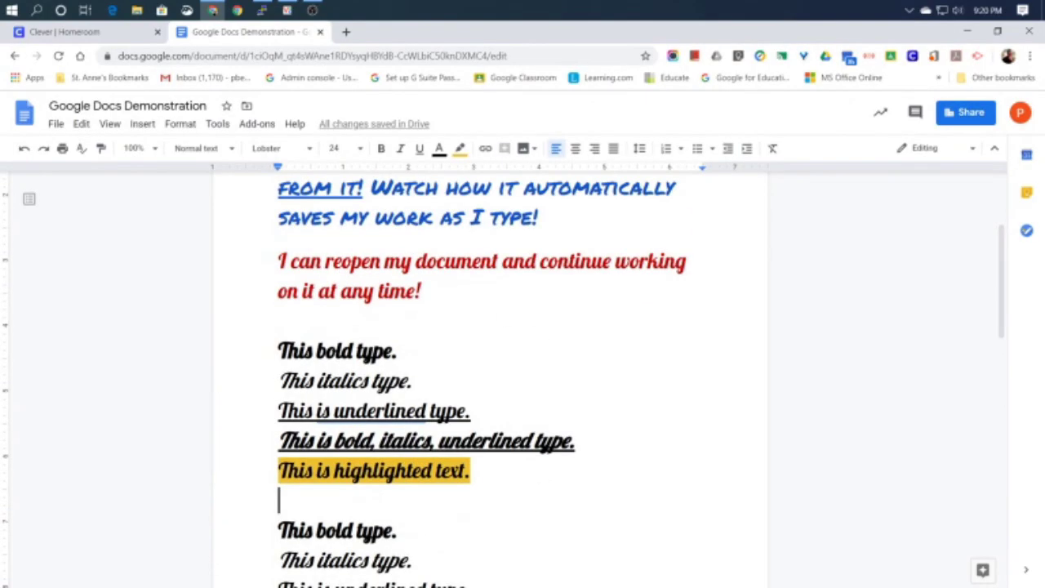
pyautogui.scroll(-1, 490, 367)
pyautogui.scroll(-3, 491, 368)
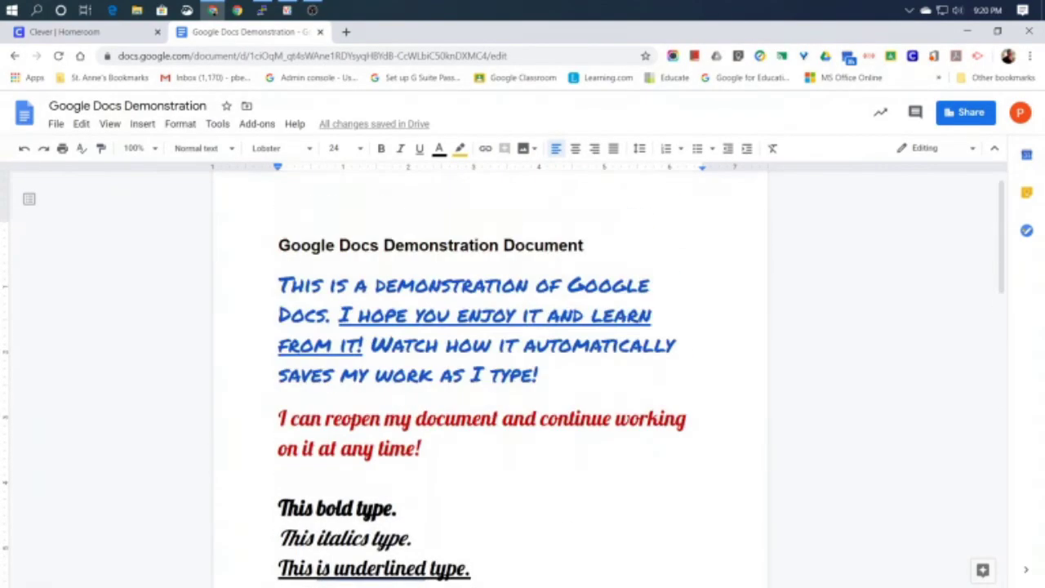
pyautogui.scroll(-1, 523, 376)
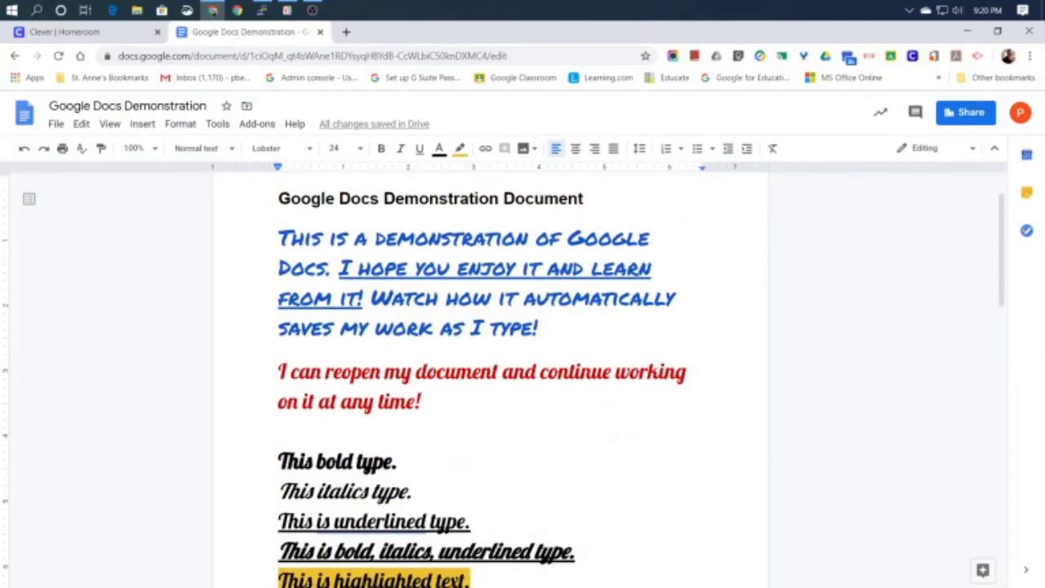
pyautogui.moveTo(539, 329); pyautogui.dragTo(278, 237)
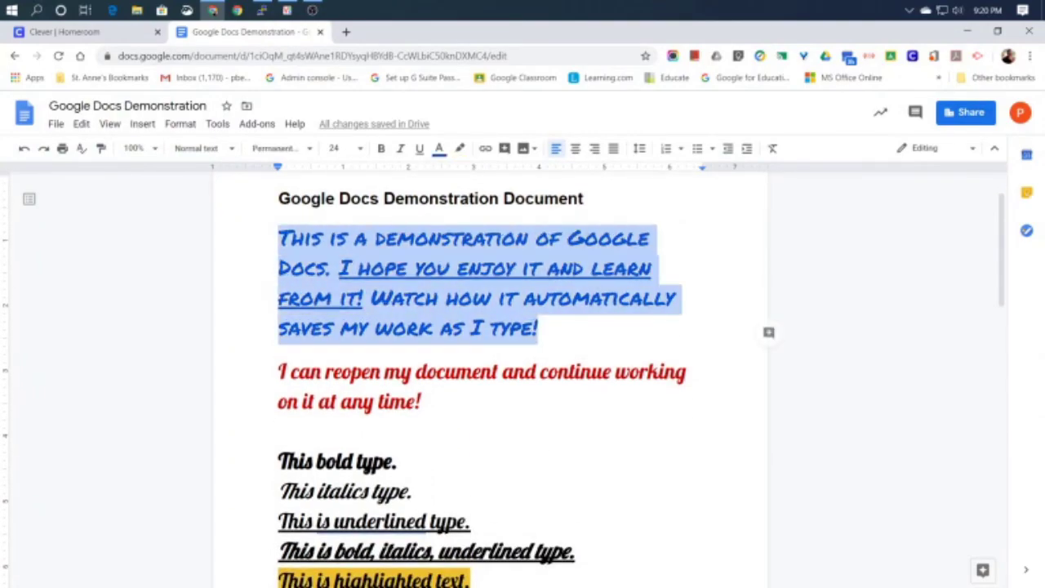
# - Set both the blue introductory paragraph and the red paragraph to 18 point
pyautogui.click(351, 148)
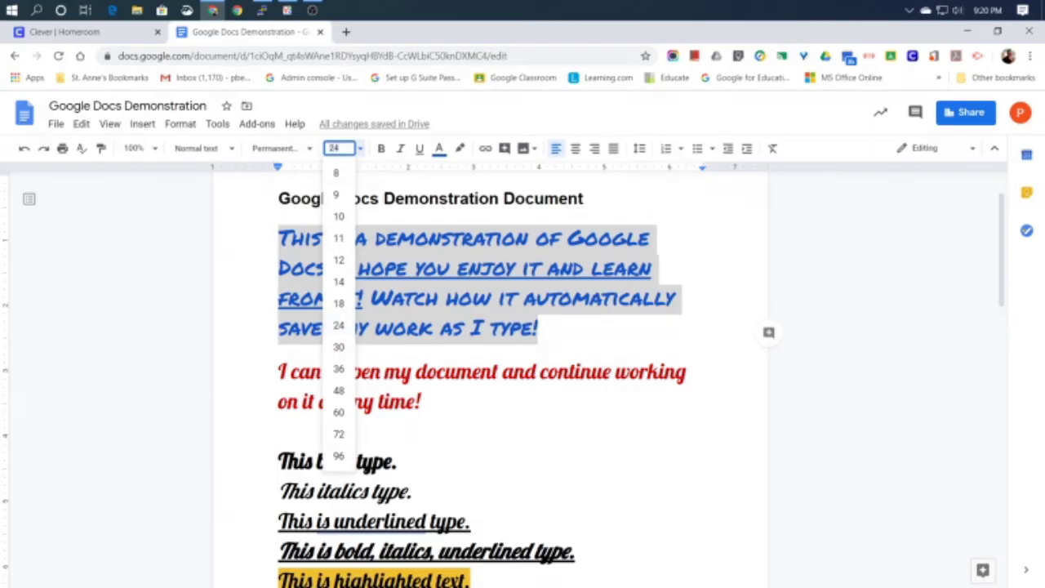
pyautogui.click(339, 304)
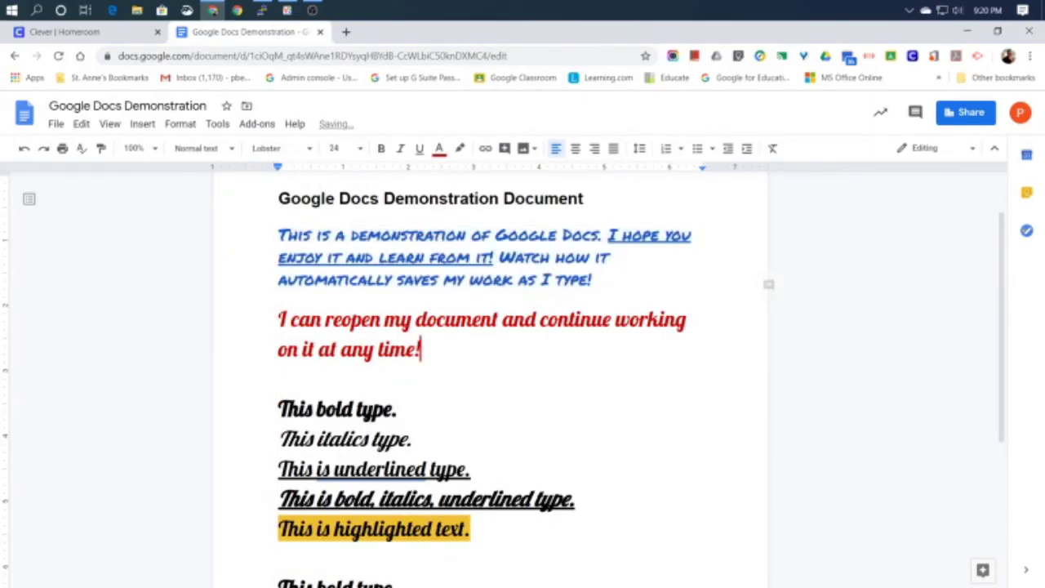
pyautogui.moveTo(418, 350); pyautogui.dragTo(278, 319)
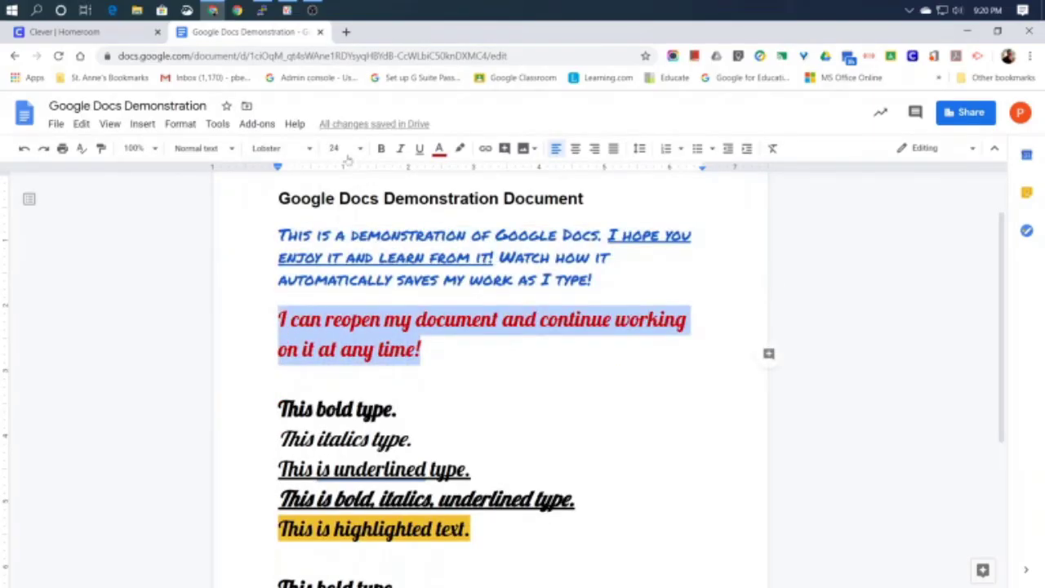
pyautogui.click(358, 149)
pyautogui.click(335, 303)
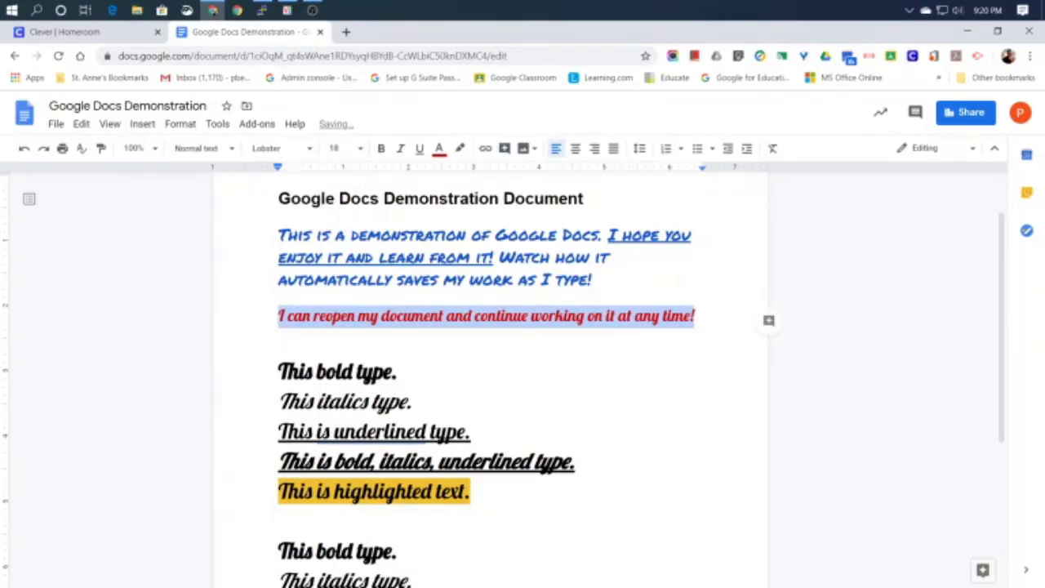
pyautogui.click(398, 369)
pyautogui.scroll(-3, 490, 367)
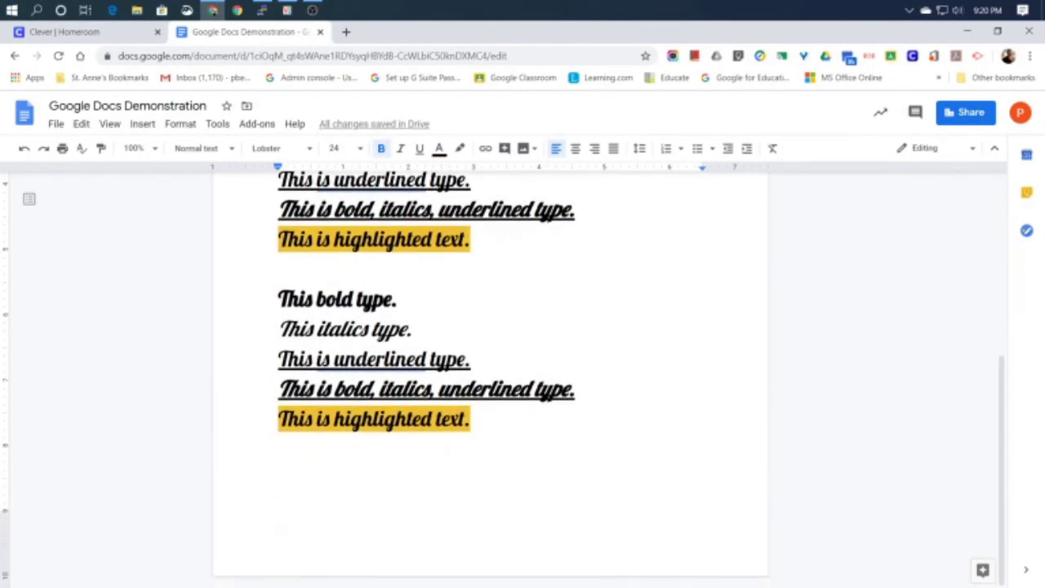
pyautogui.scroll(3, 490, 368)
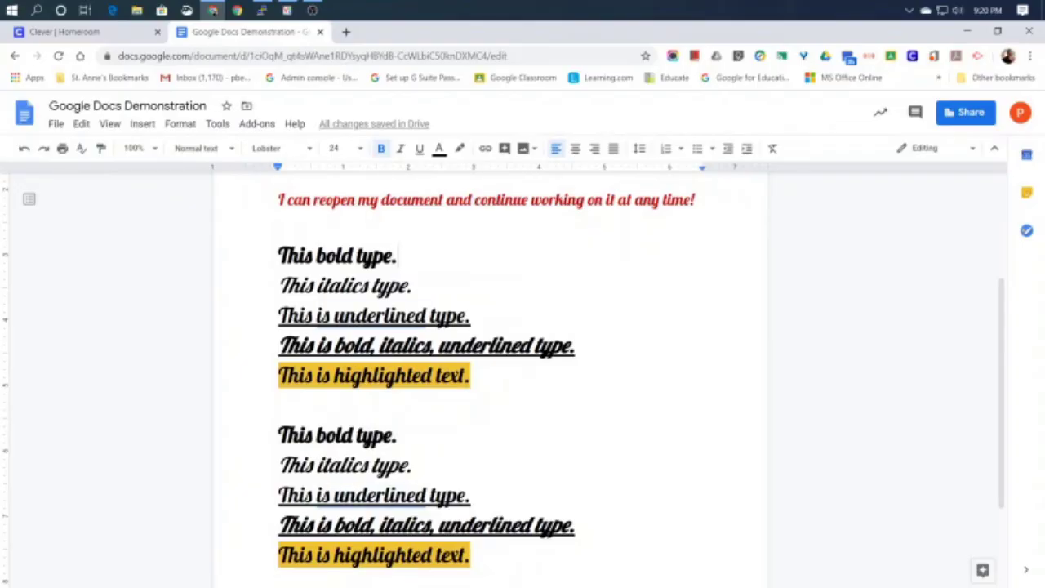
# - Select the lower copy of the five sample lines and change its font to Calibri
pyautogui.moveTo(471, 555); pyautogui.dragTo(278, 435)
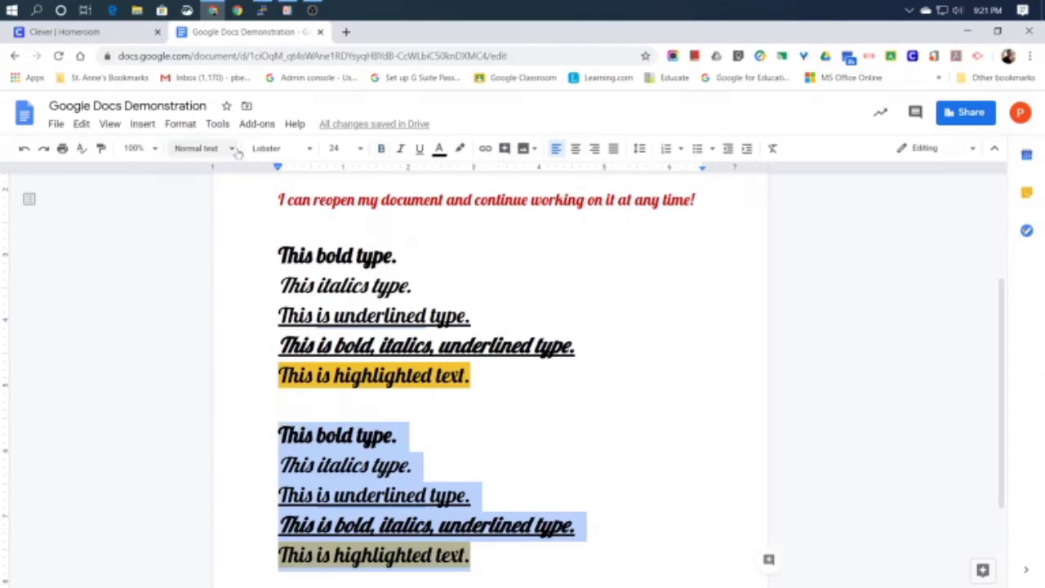
pyautogui.click(310, 149)
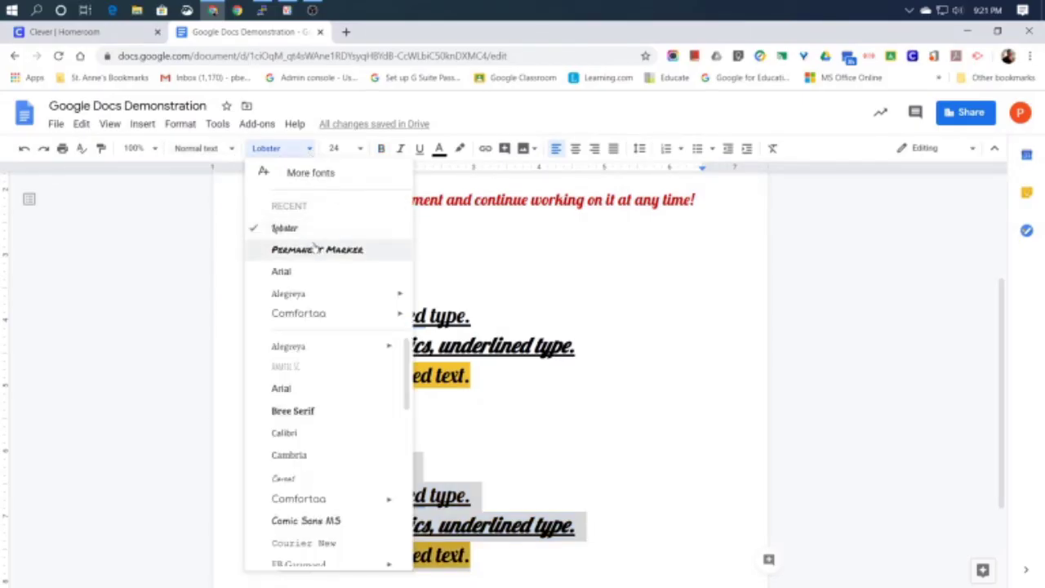
pyautogui.click(303, 433)
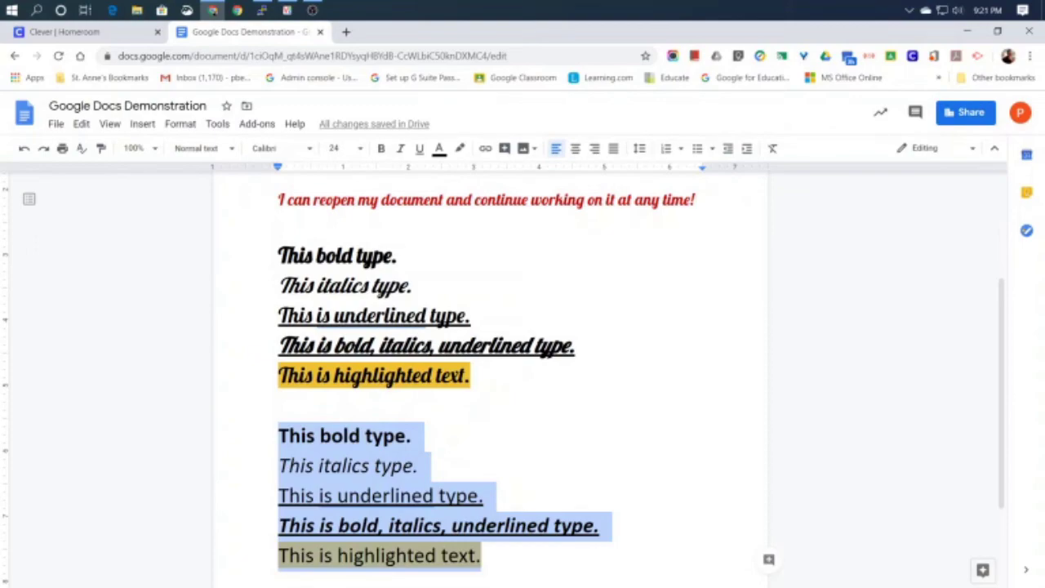
pyautogui.scroll(-2, 490, 367)
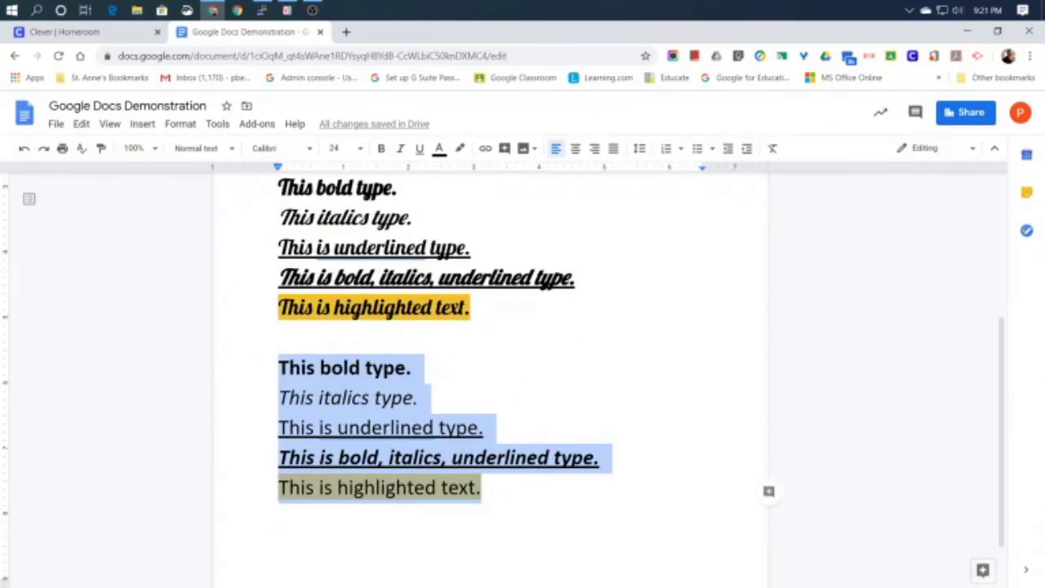
# - Make the lower sample lines' text blue and give them a red highlight
pyautogui.click(439, 149)
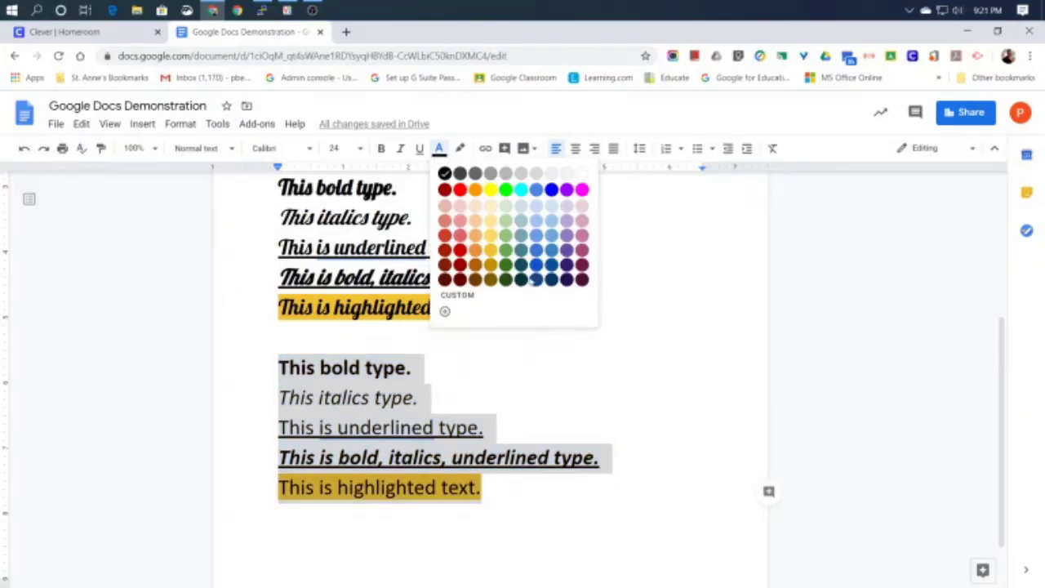
pyautogui.click(537, 264)
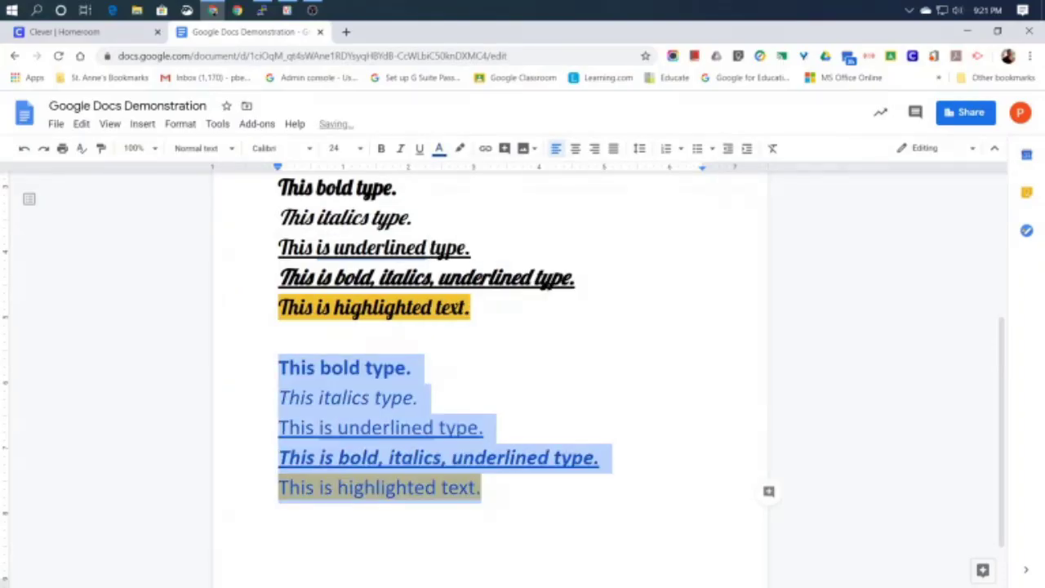
pyautogui.click(460, 148)
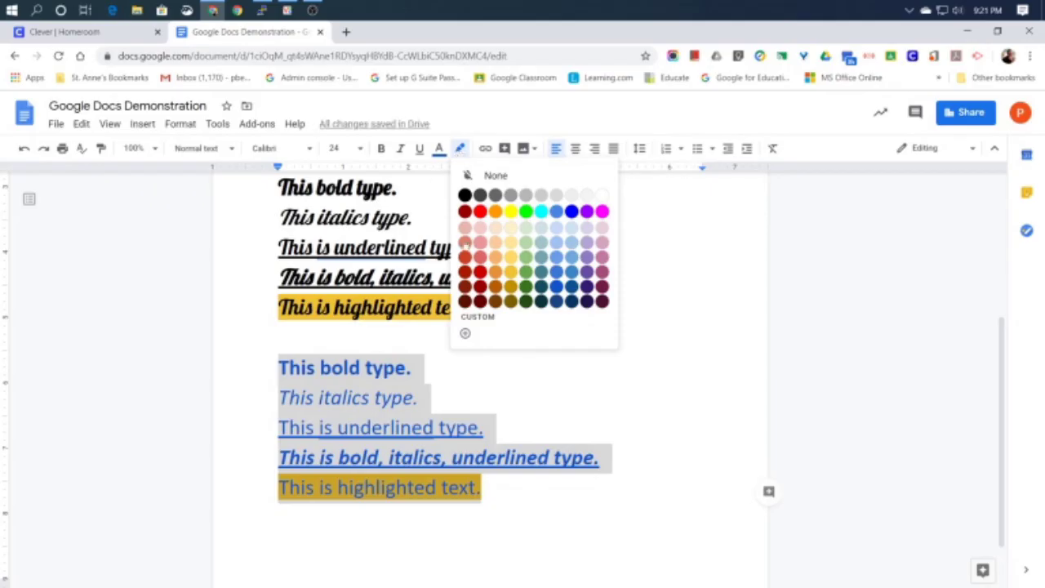
pyautogui.click(480, 212)
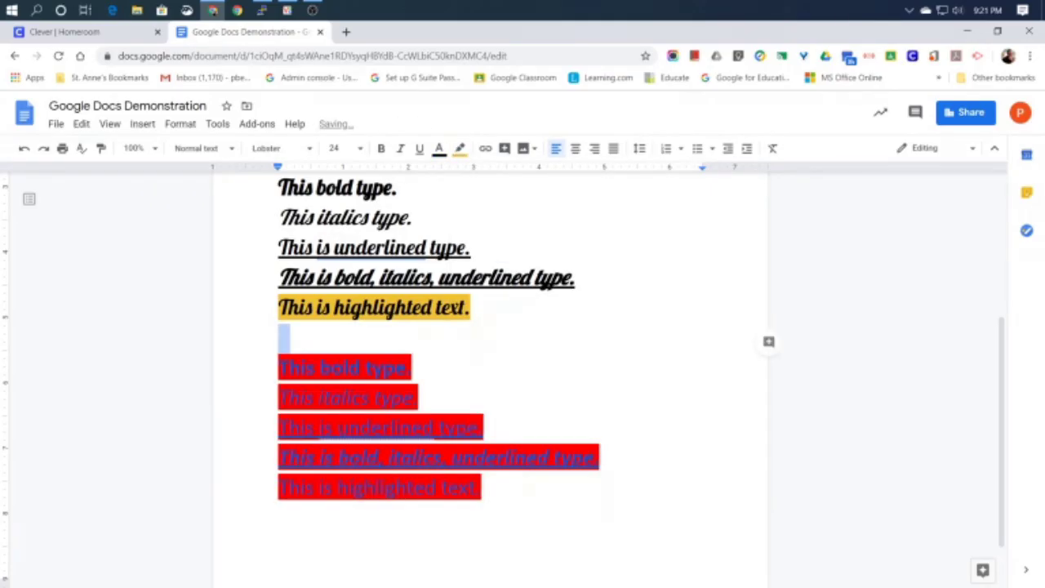
# - Reselect the five lines without the empty line and change their highlight to light orange
pyautogui.moveTo(279, 367); pyautogui.dragTo(482, 487)
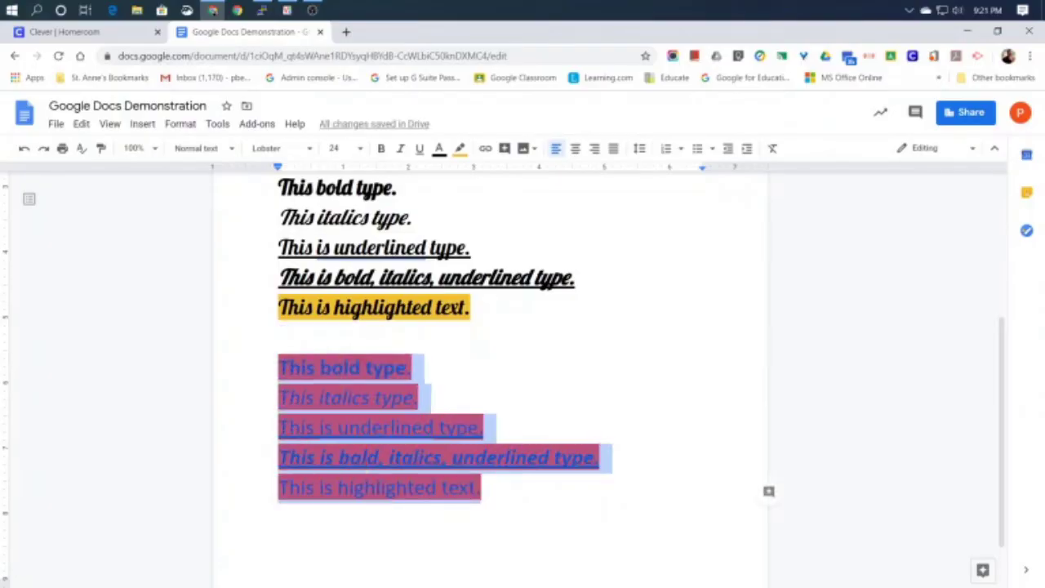
pyautogui.click(459, 148)
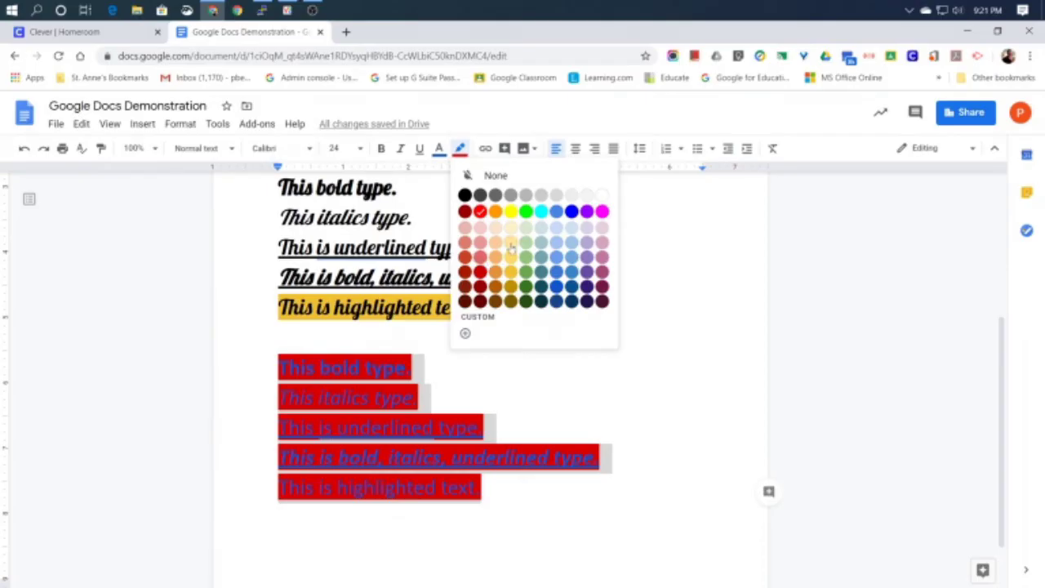
pyautogui.click(496, 175)
pyautogui.click(420, 398)
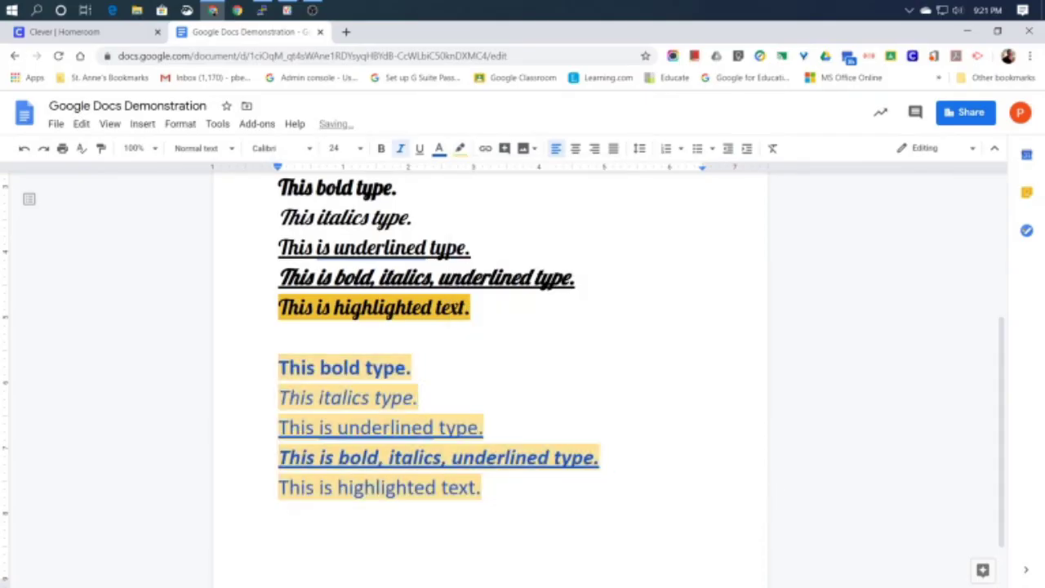
pyautogui.scroll(3, 420, 397)
pyautogui.scroll(-3, 420, 397)
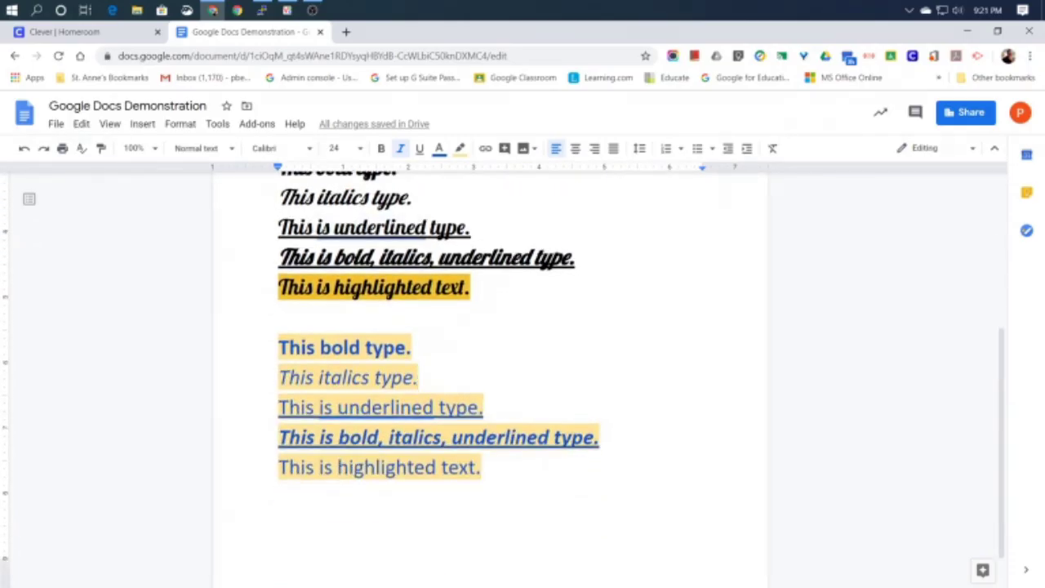
pyautogui.scroll(1, 419, 398)
pyautogui.scroll(2, 420, 398)
pyautogui.scroll(-2, 420, 398)
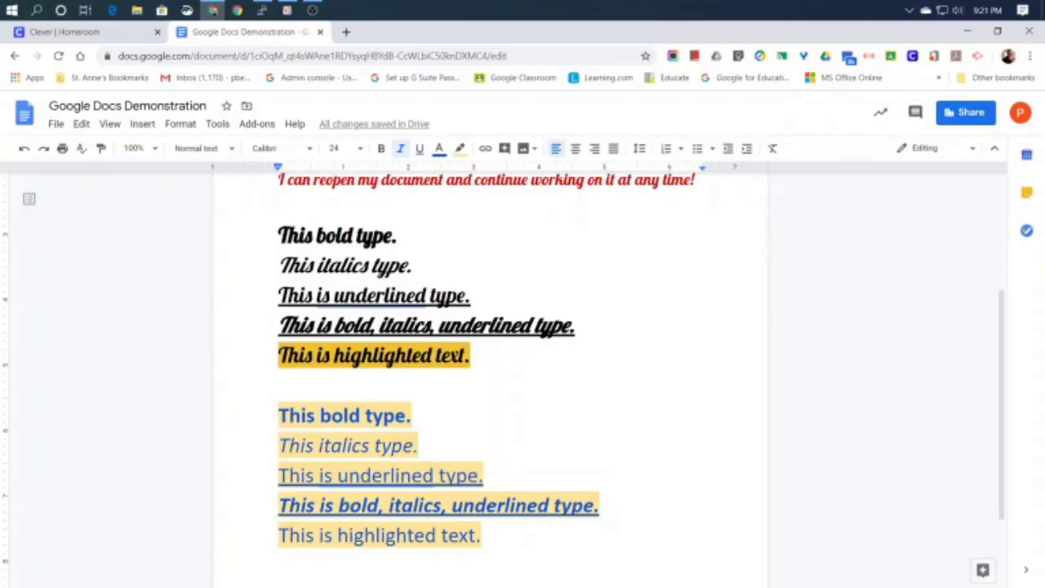
pyautogui.scroll(2, 420, 398)
pyautogui.scroll(-2, 420, 398)
pyautogui.scroll(2, 420, 398)
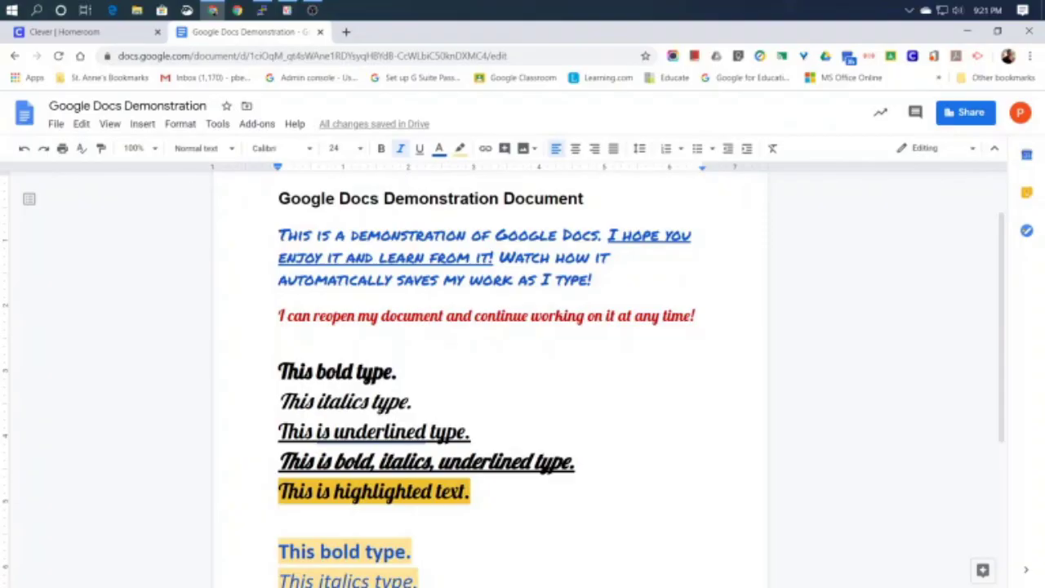
# - Cut the sentence "I hope you enjoy it and learn from it!" from the intro paragraph
pyautogui.moveTo(609, 235); pyautogui.dragTo(495, 258)
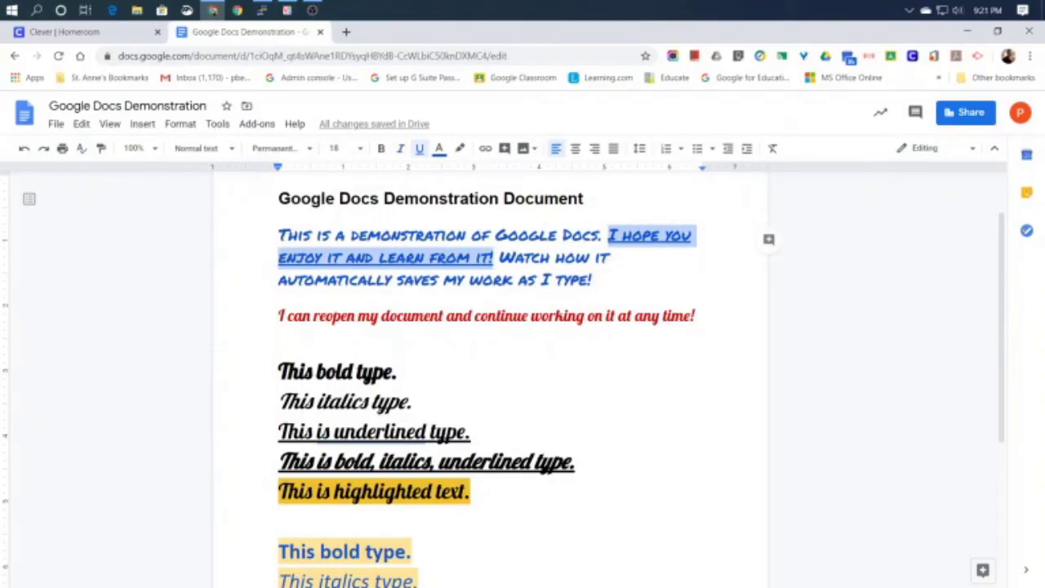
pyautogui.click(82, 124)
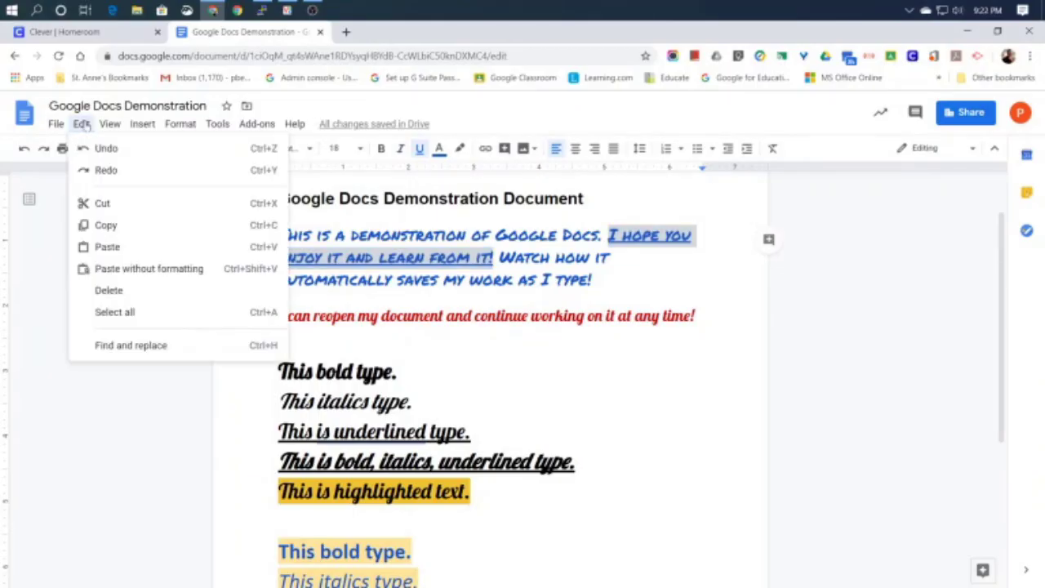
pyautogui.click(101, 204)
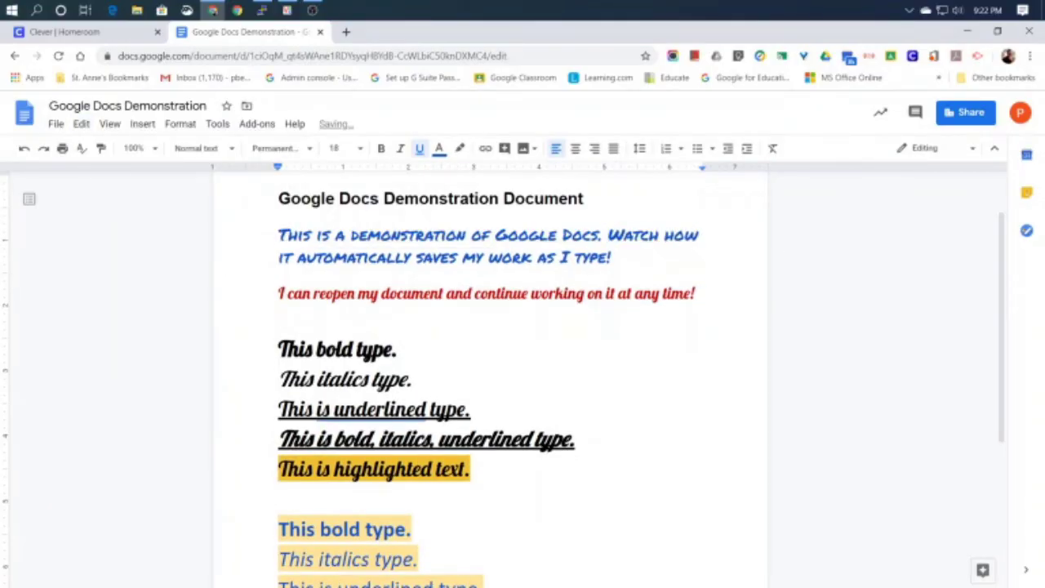
# - Paste the sentence on a new line after "This is highlighted text." at the document's end
pyautogui.scroll(-2, 523, 368)
pyautogui.scroll(-1, 522, 367)
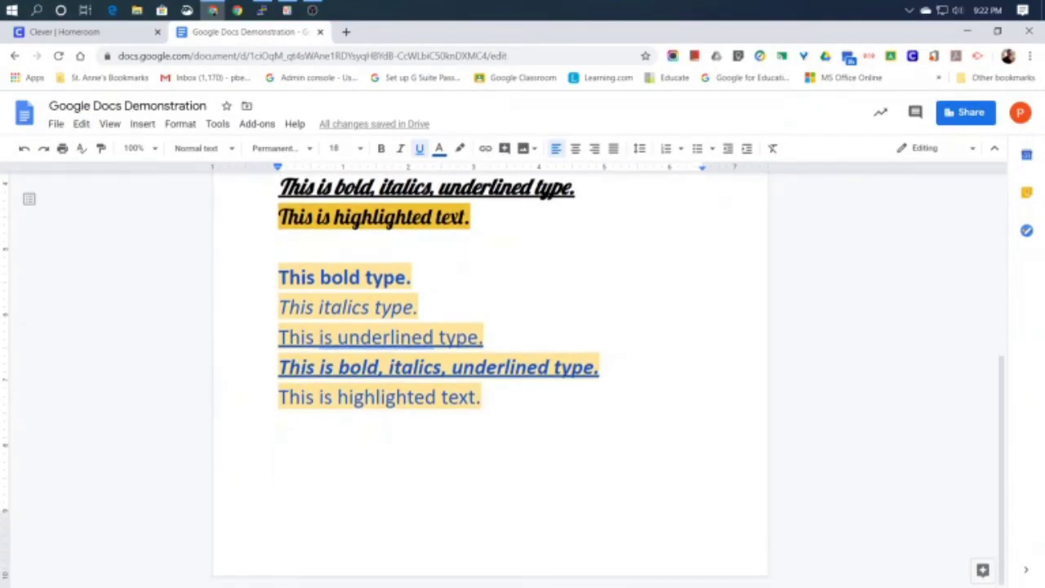
pyautogui.click(482, 397)
pyautogui.press('Return')
pyautogui.press('Return')
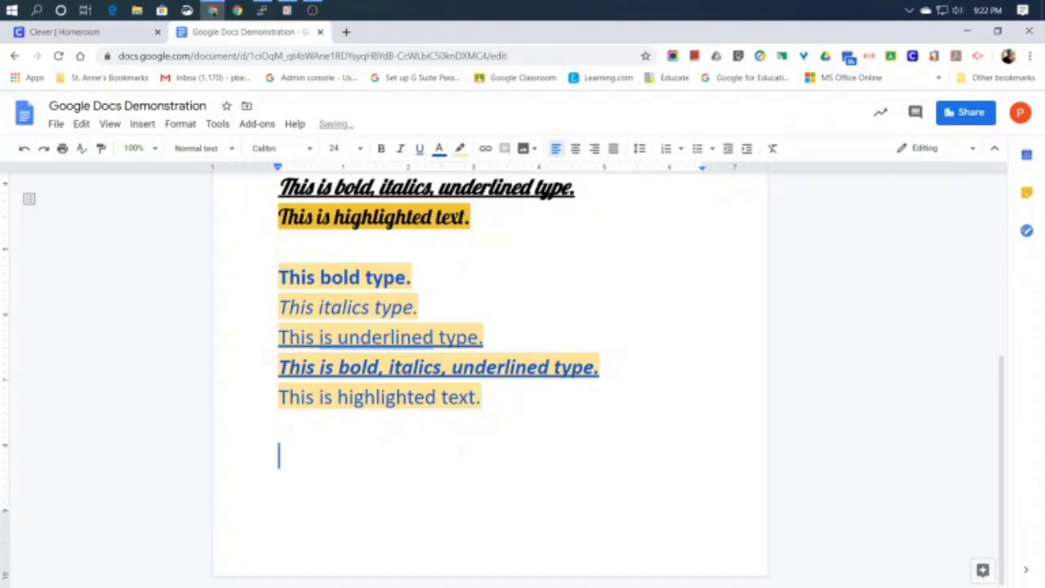
pyautogui.click(81, 123)
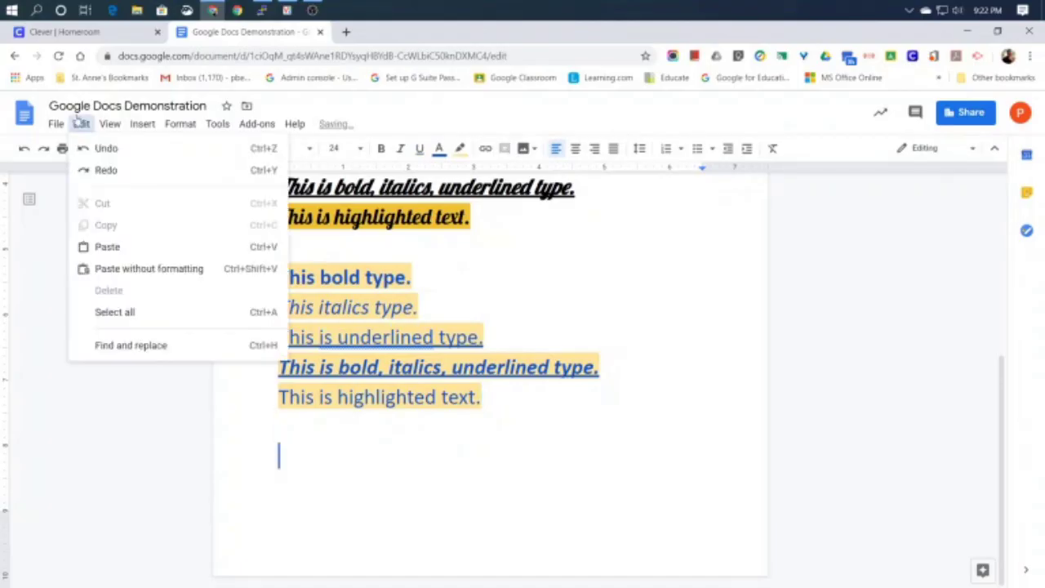
pyautogui.click(108, 247)
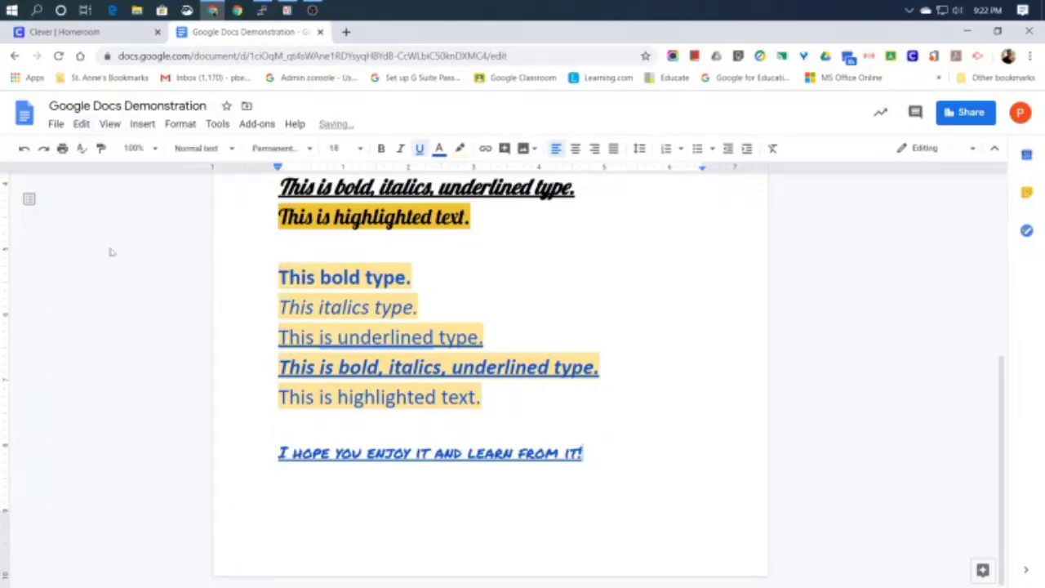
pyautogui.press('Return')
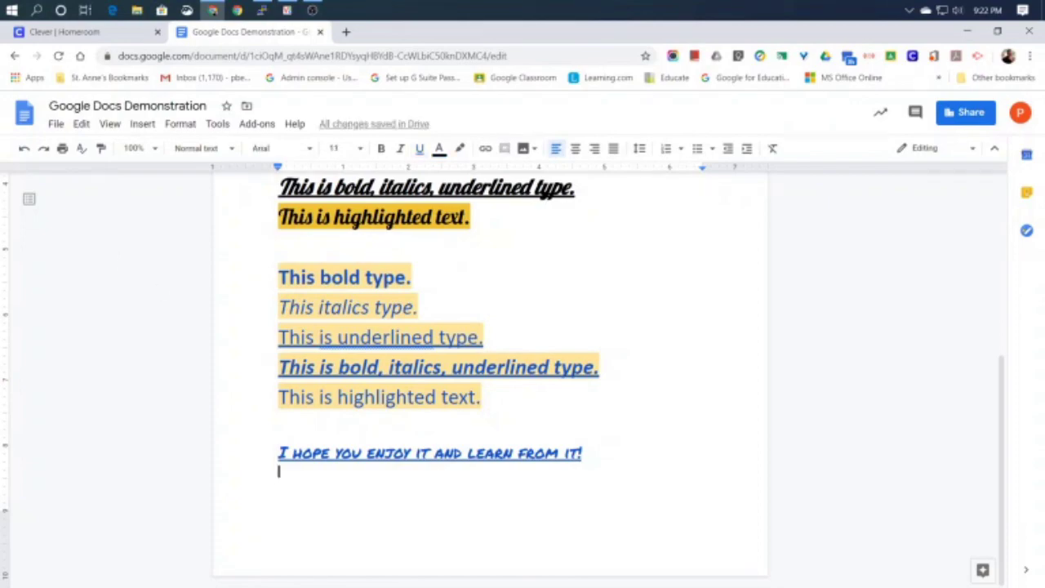
pyautogui.scroll(5, 490, 368)
pyautogui.scroll(1, 490, 368)
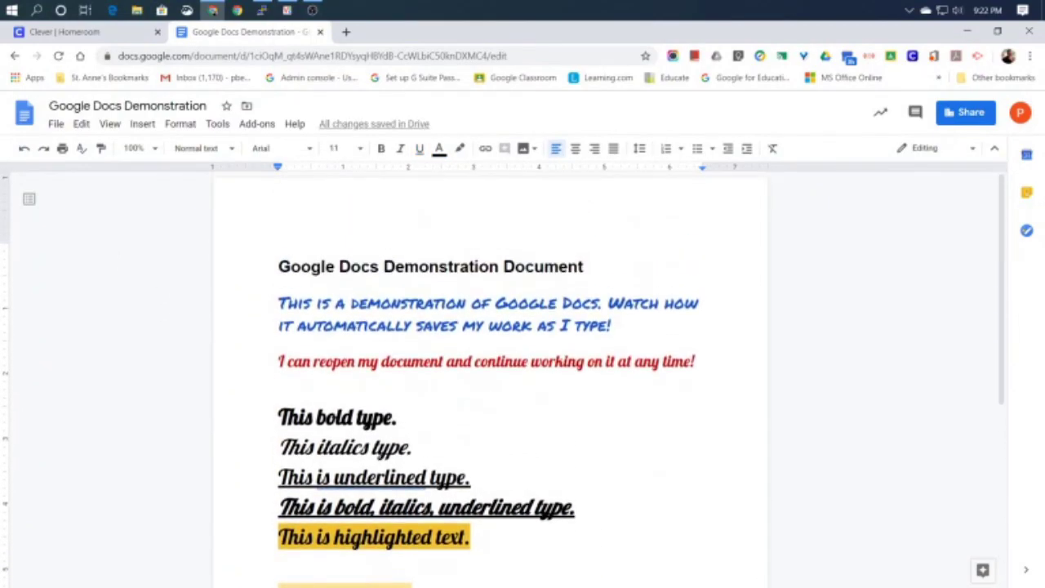
pyautogui.scroll(-7, 490, 375)
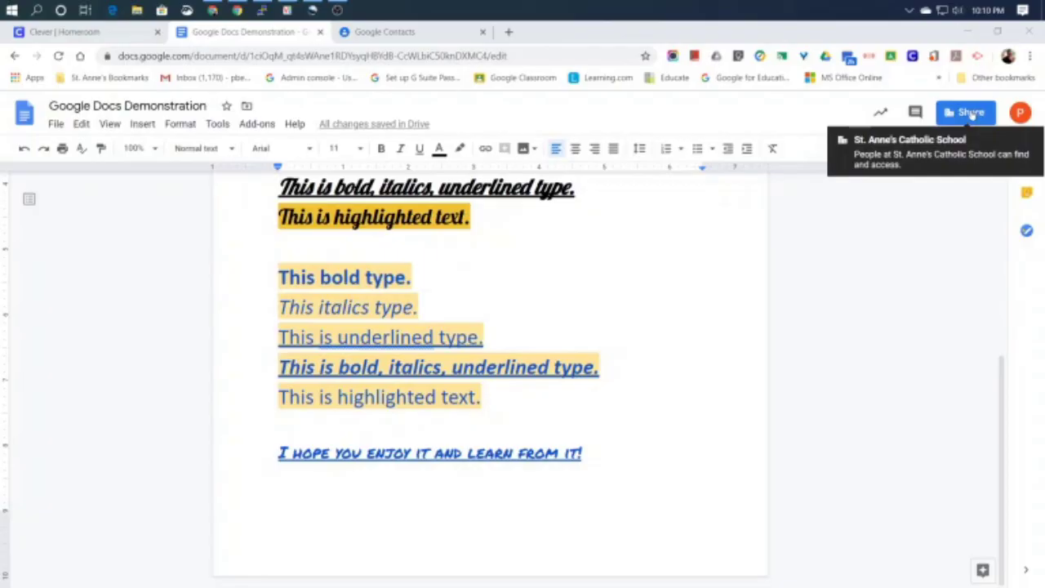
# - Open the Share dialog and begin entering the contact's name as a recipient
pyautogui.click(971, 114)
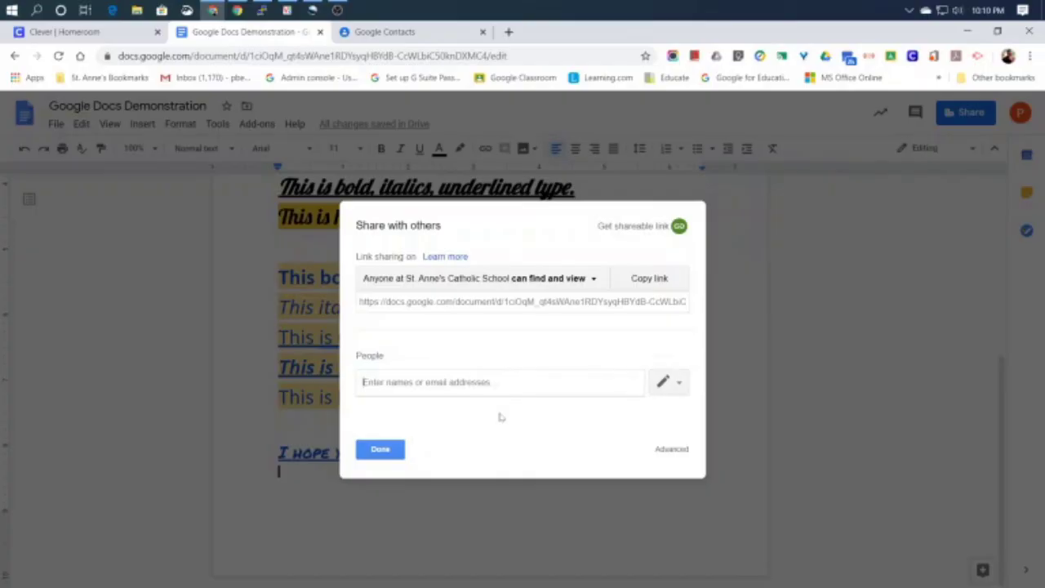
pyautogui.write('apple')
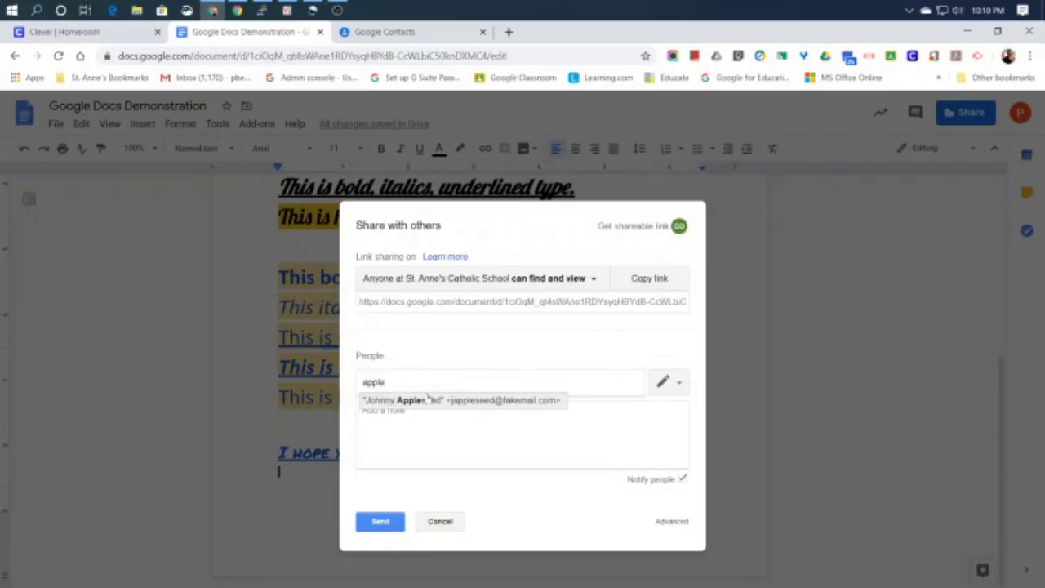
# - Add the suggested contact with Can view access and send the invitation
pyautogui.click(400, 402)
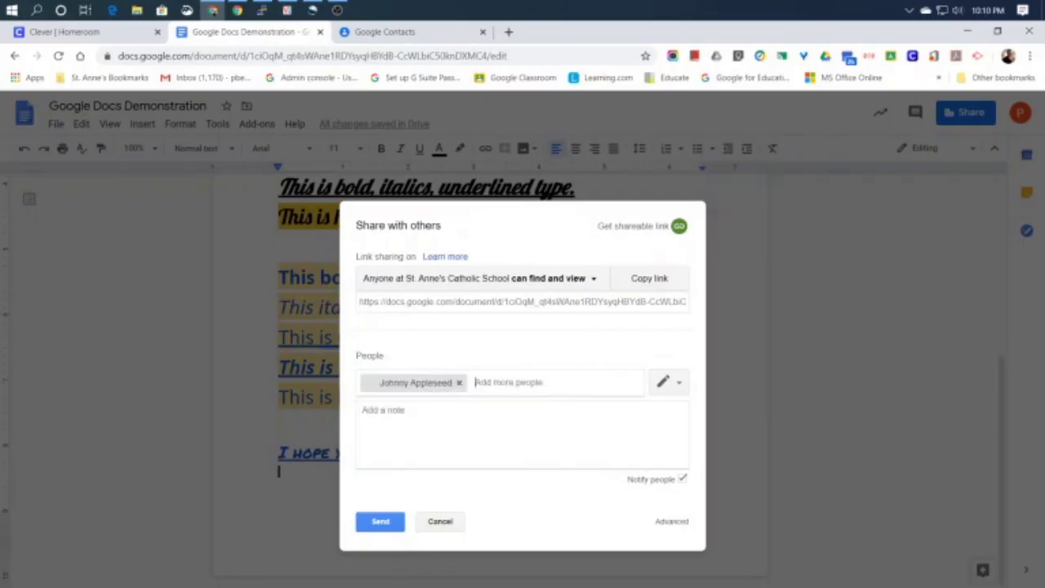
pyautogui.click(669, 384)
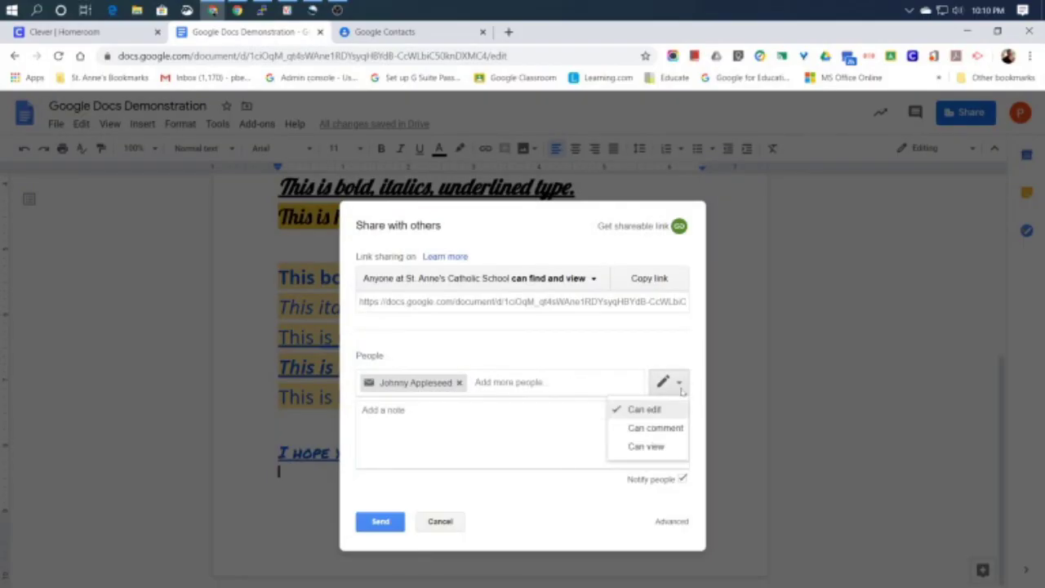
pyautogui.click(658, 449)
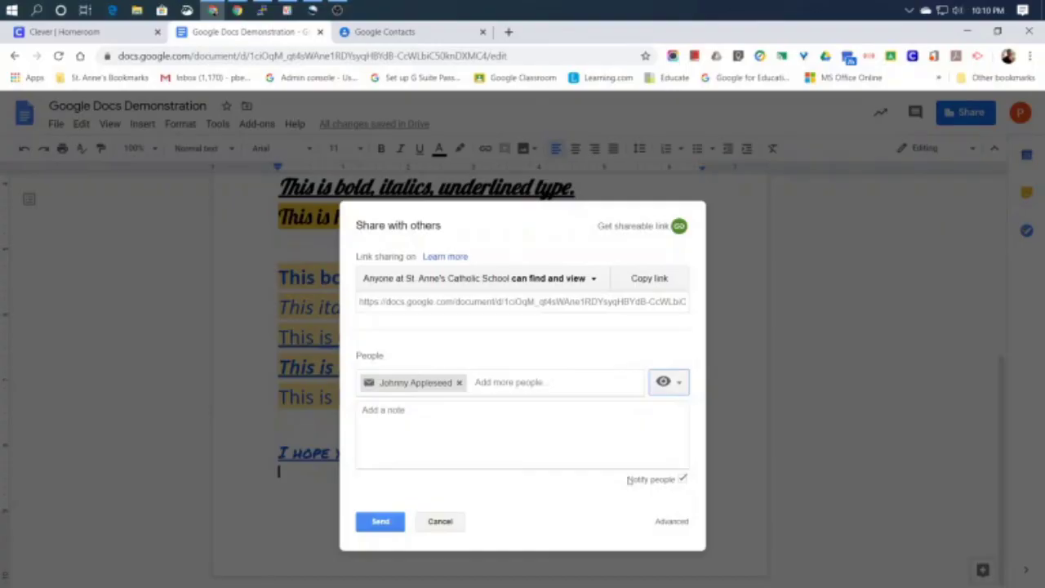
pyautogui.click(382, 527)
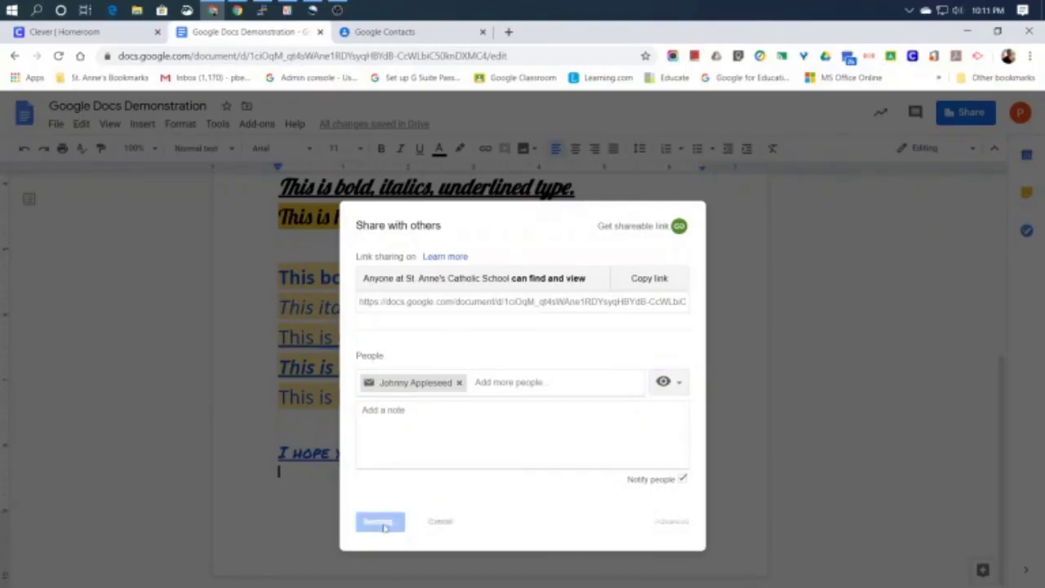